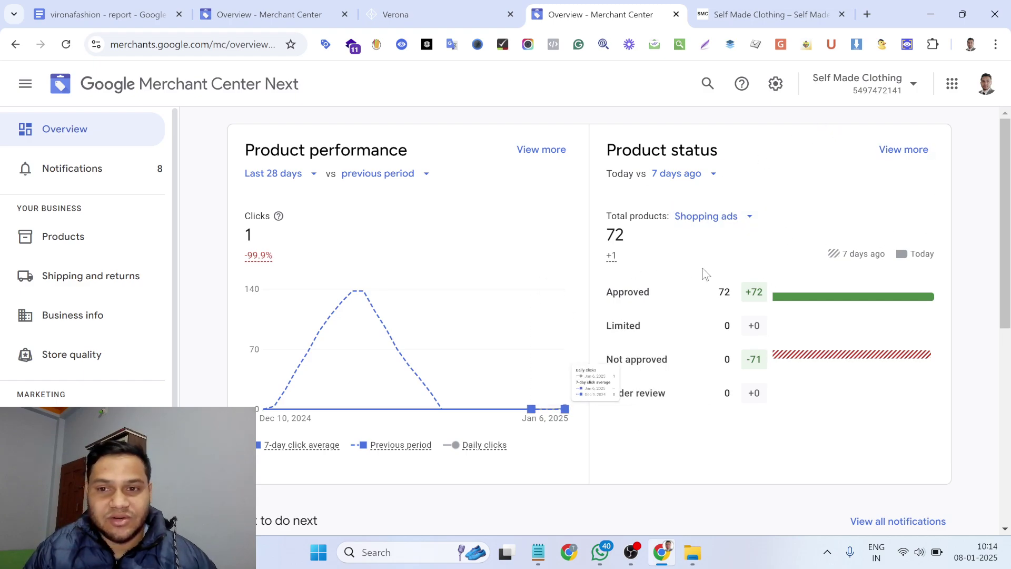
Step: Compare the vironafashion and Self Made Clothing overviews, ending on vironafashion with 376 products approved
left_click(287, 25)
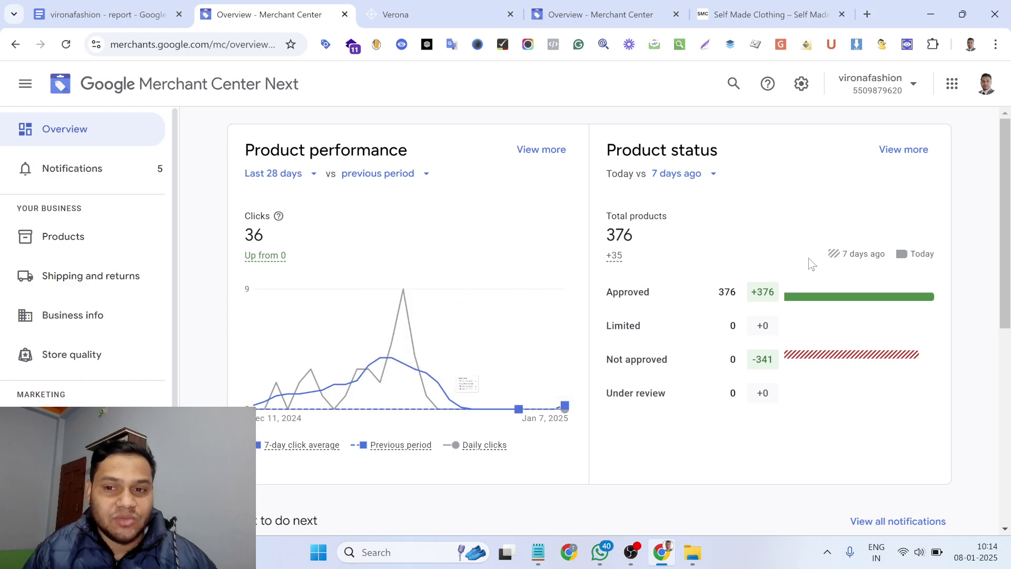
left_click(608, 6)
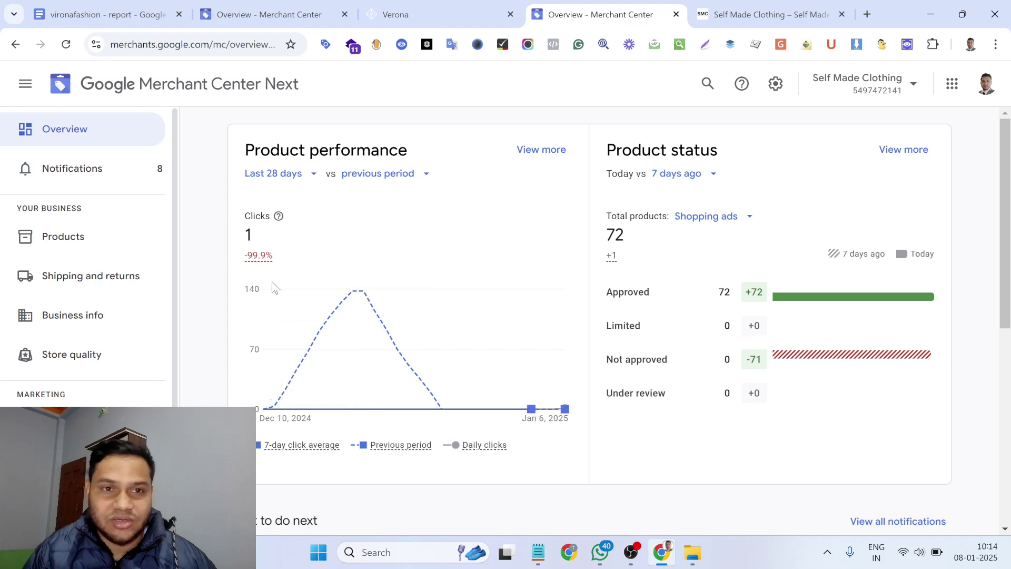
left_click(268, 17)
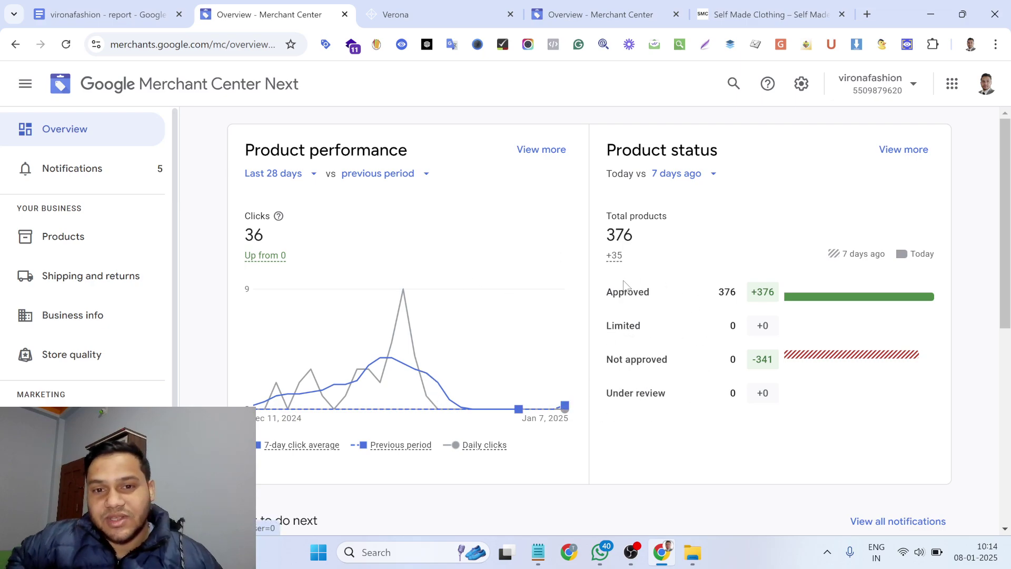
left_click(487, 15)
Step: Scroll through the Verona storefront, then look over the Self Made Clothing storefront
scroll(320, 245, "down", 10)
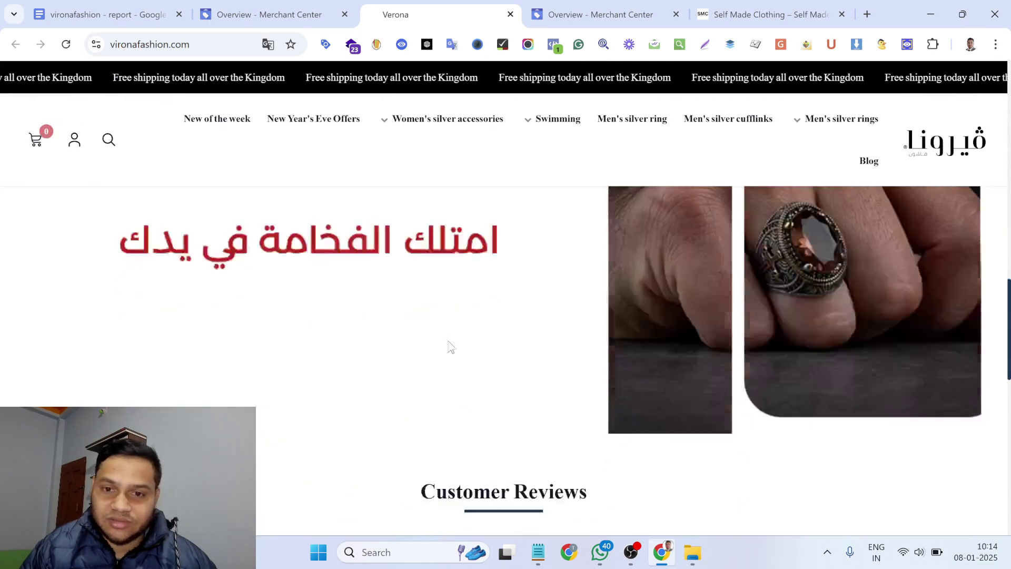
scroll(451, 348, "down", 10)
scroll(448, 273, "up", 15)
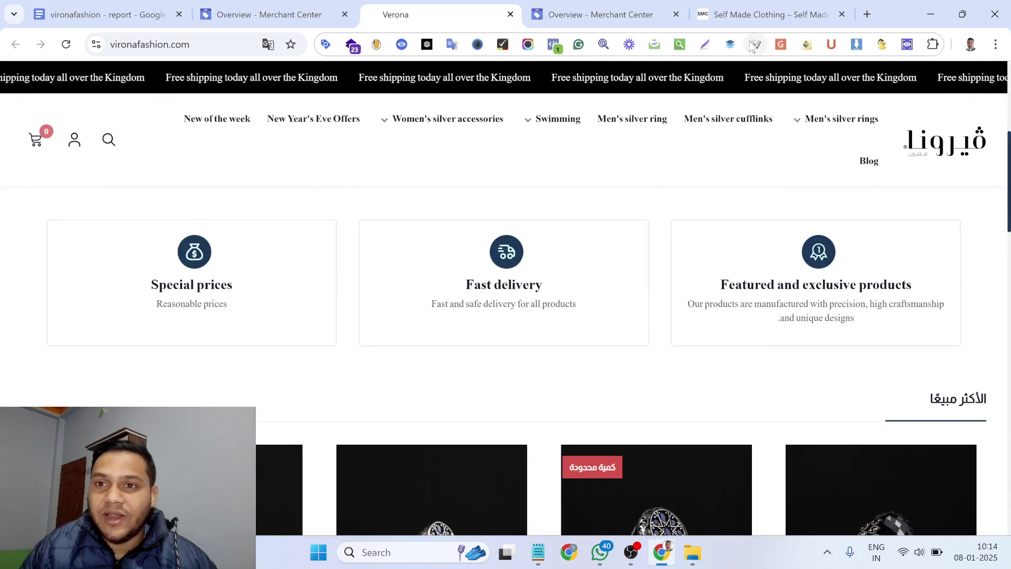
left_click(732, 10)
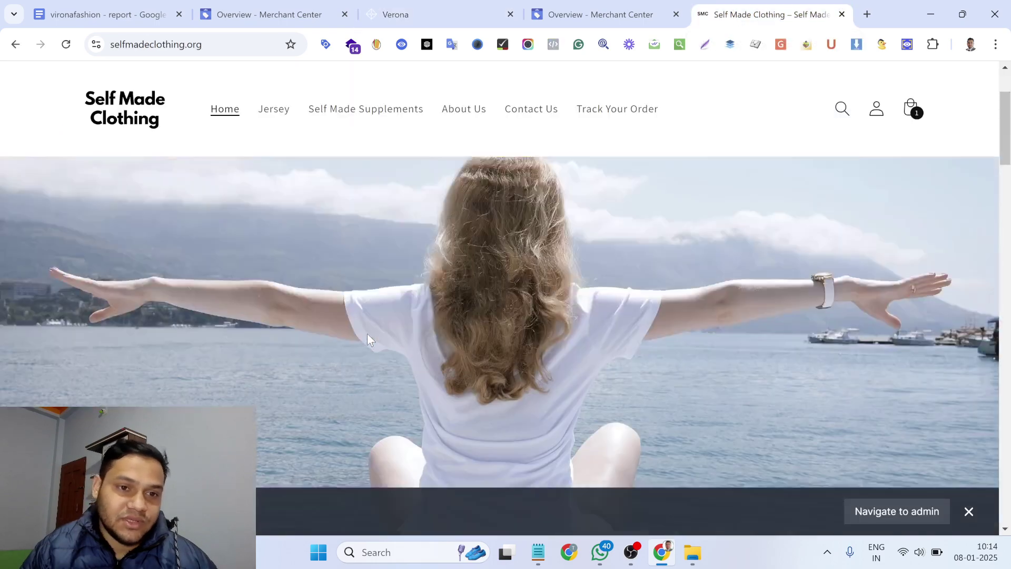
scroll(368, 286, "down", 12)
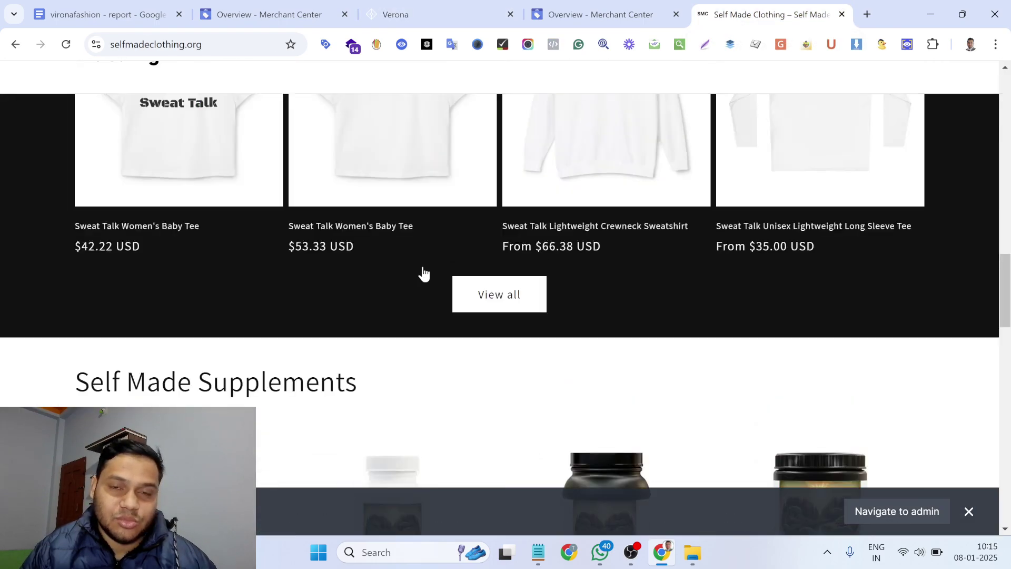
scroll(427, 264, "up", 10)
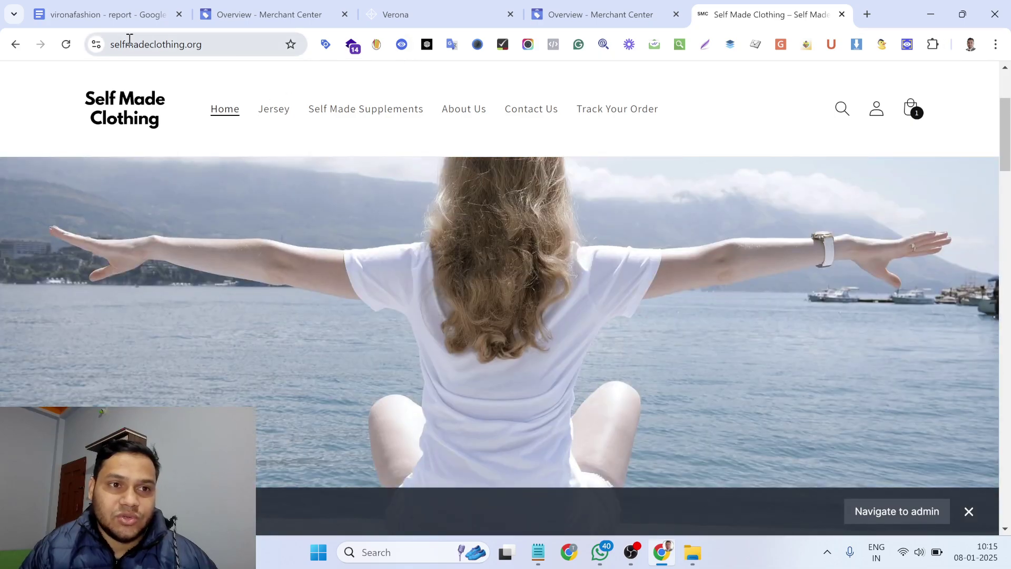
Step: Check the vironafashion website-fix report, then return to the Self Made Clothing homepage
left_click(96, 7)
left_click(396, 15)
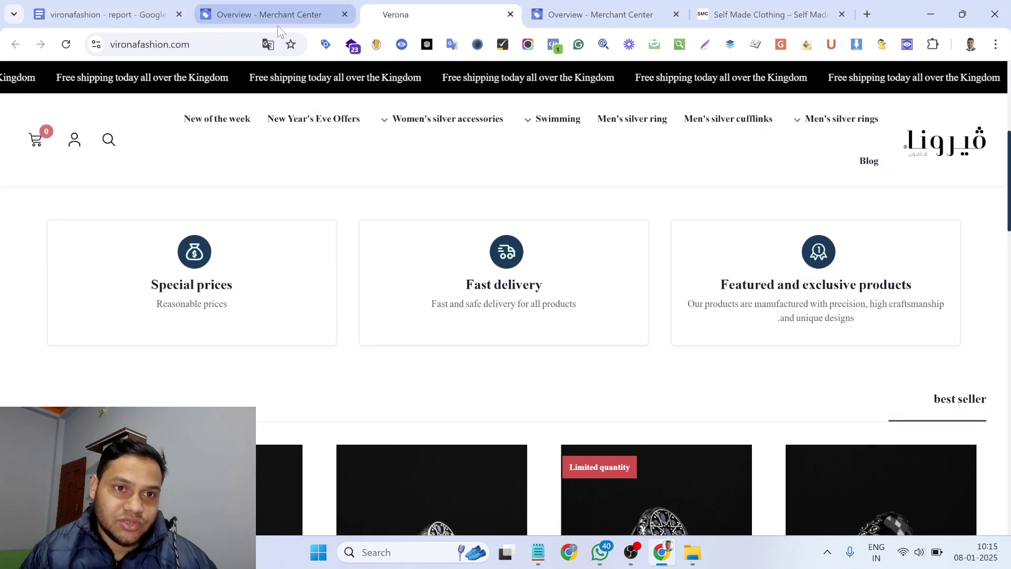
left_click(107, 20)
scroll(404, 287, "down", 5)
scroll(403, 287, "down", 5)
left_click(732, 12)
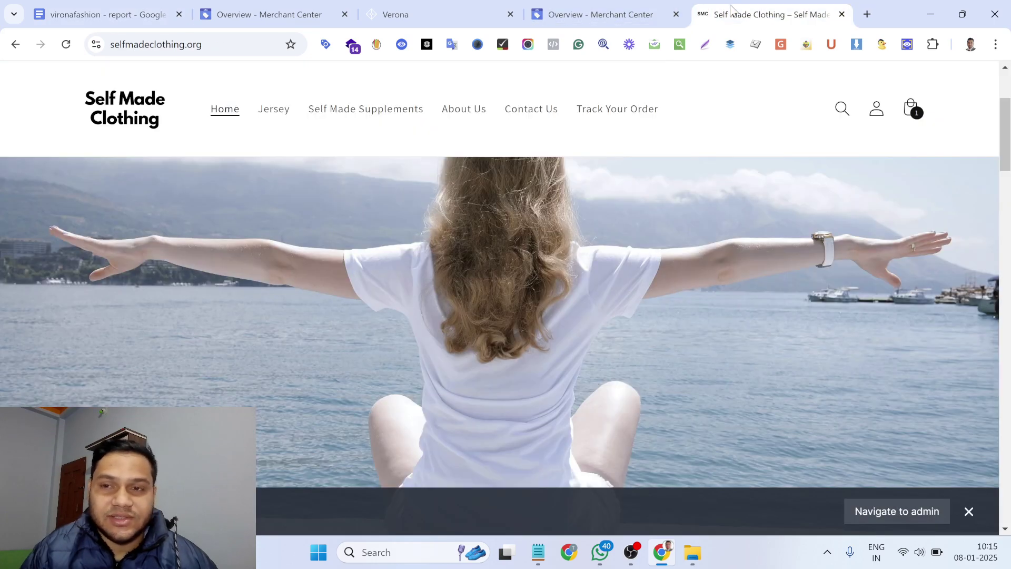
Step: Browse the selfmadeclothing.org homepage back to the top, then bring up the vironafashion report
scroll(459, 282, "down", 5)
scroll(459, 283, "up", 5)
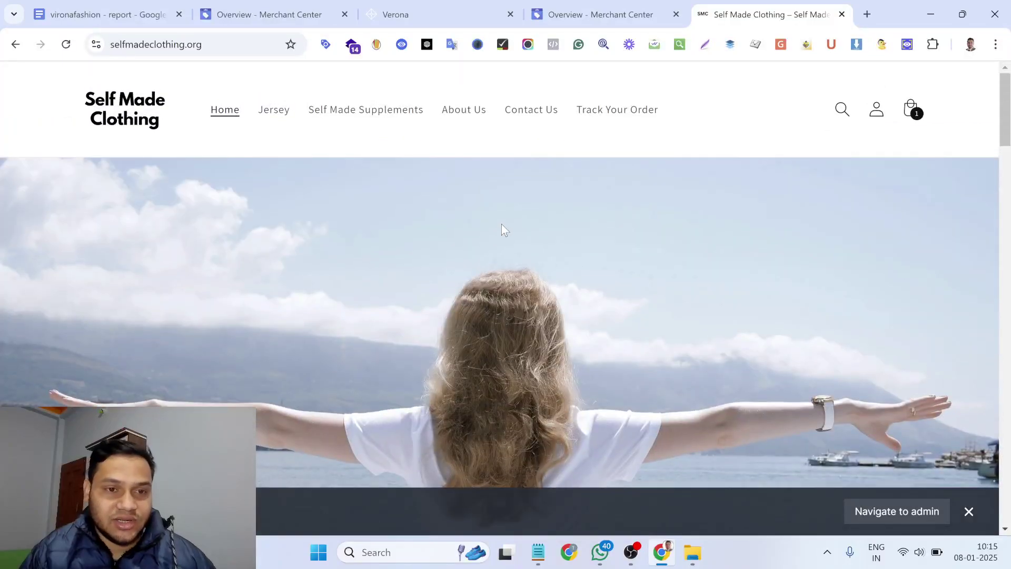
scroll(485, 268, "down", 2)
scroll(486, 267, "down", 10)
scroll(490, 284, "up", 6)
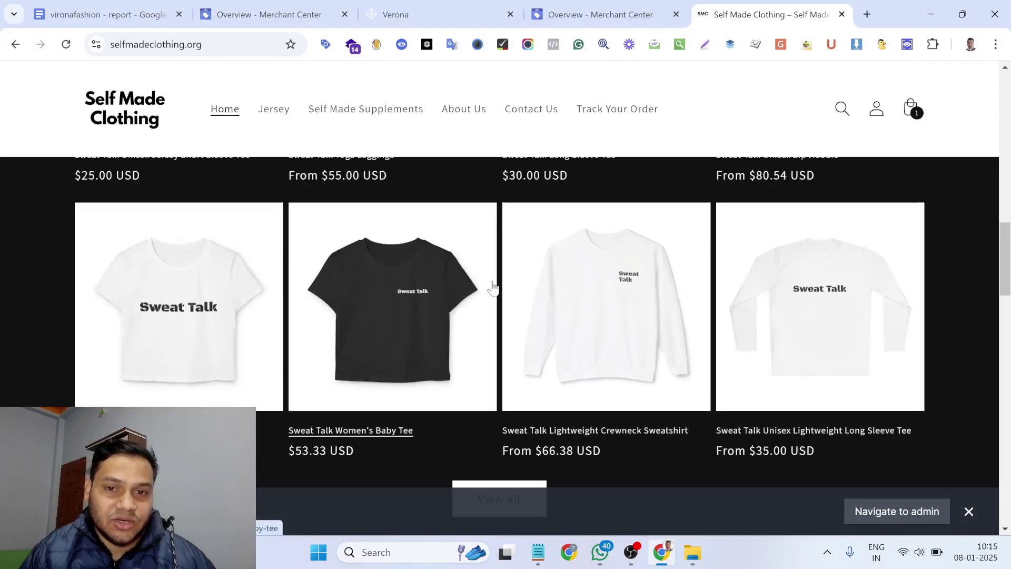
scroll(464, 292, "up", 5)
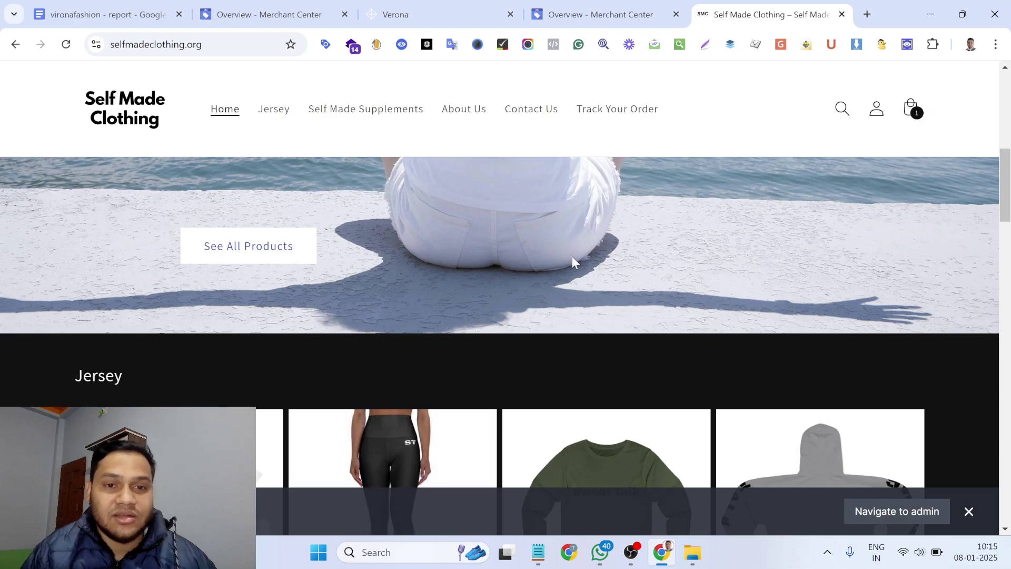
scroll(514, 295, "down", 8)
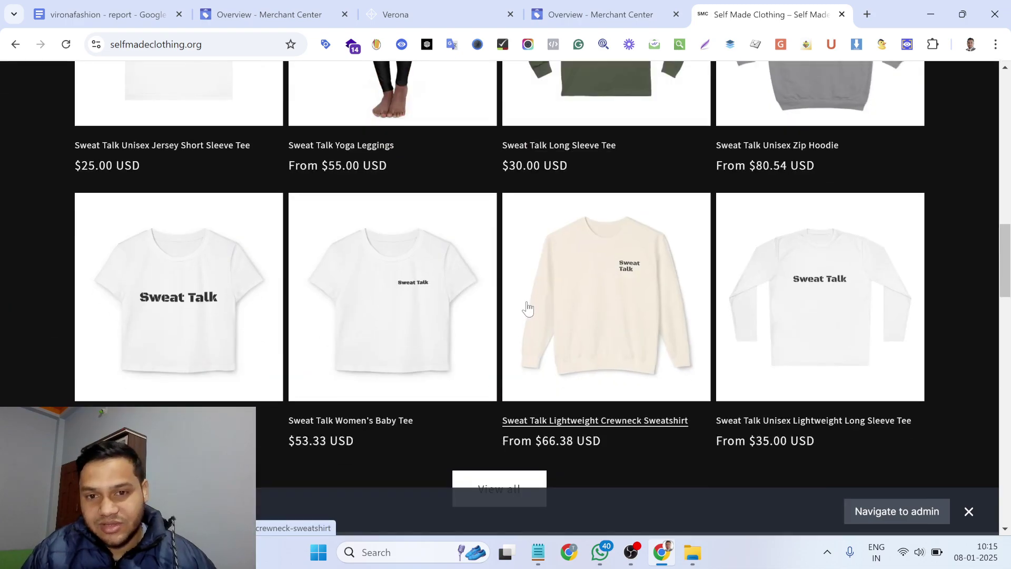
scroll(526, 305, "up", 8)
scroll(514, 304, "up", 4)
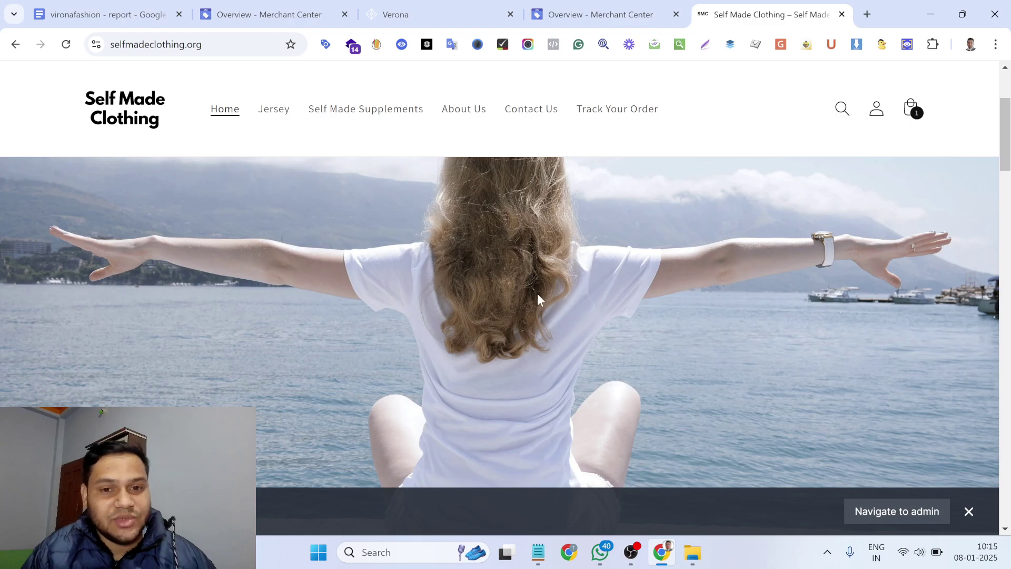
scroll(542, 299, "down", 3)
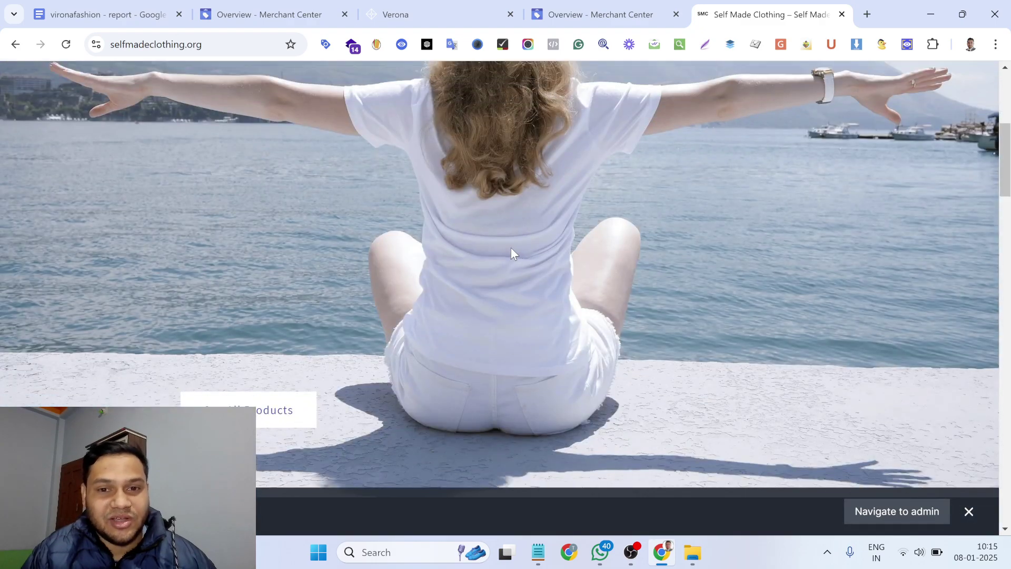
scroll(513, 263, "down", 9)
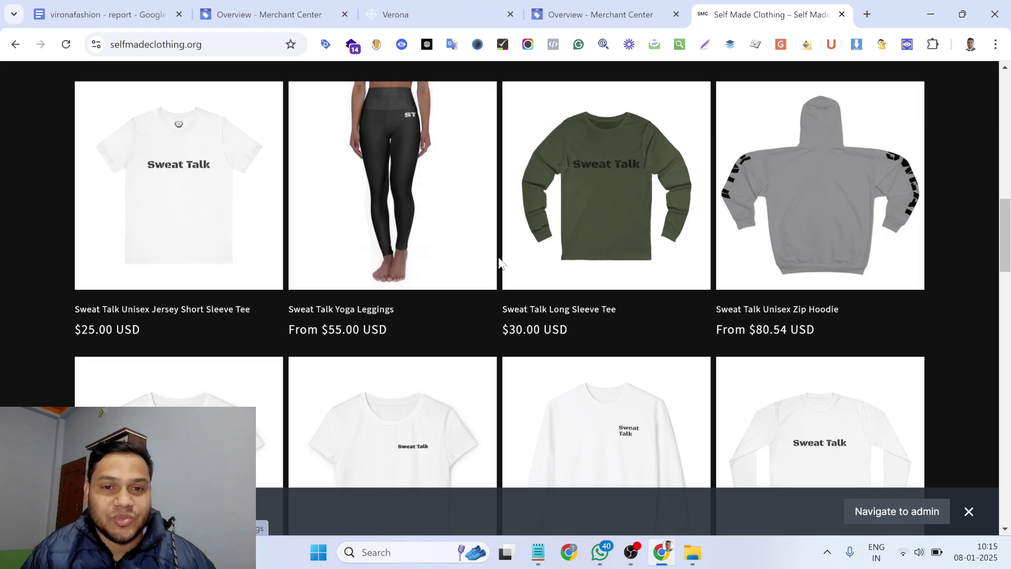
scroll(605, 336, "down", 10)
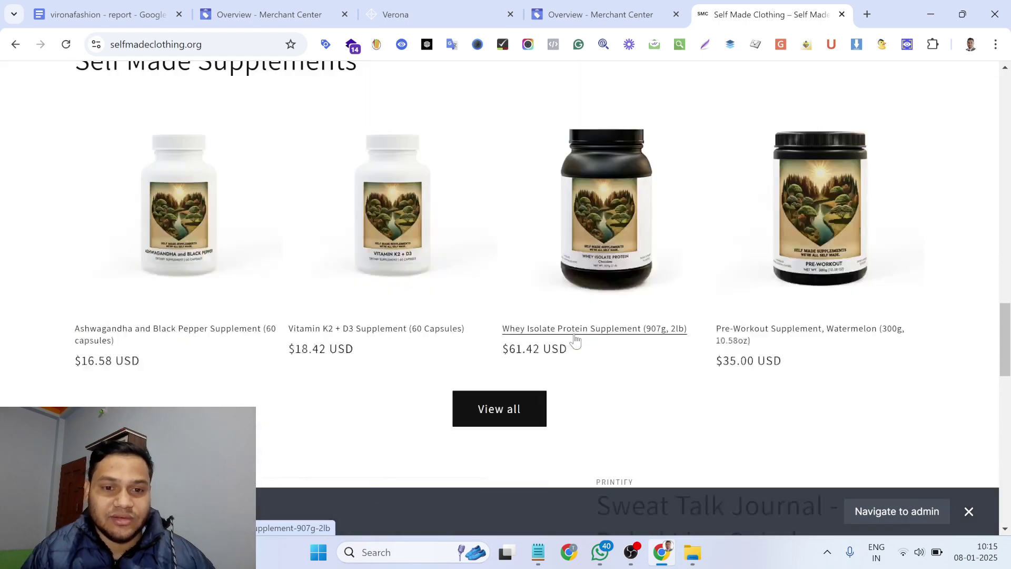
scroll(576, 342, "down", 15)
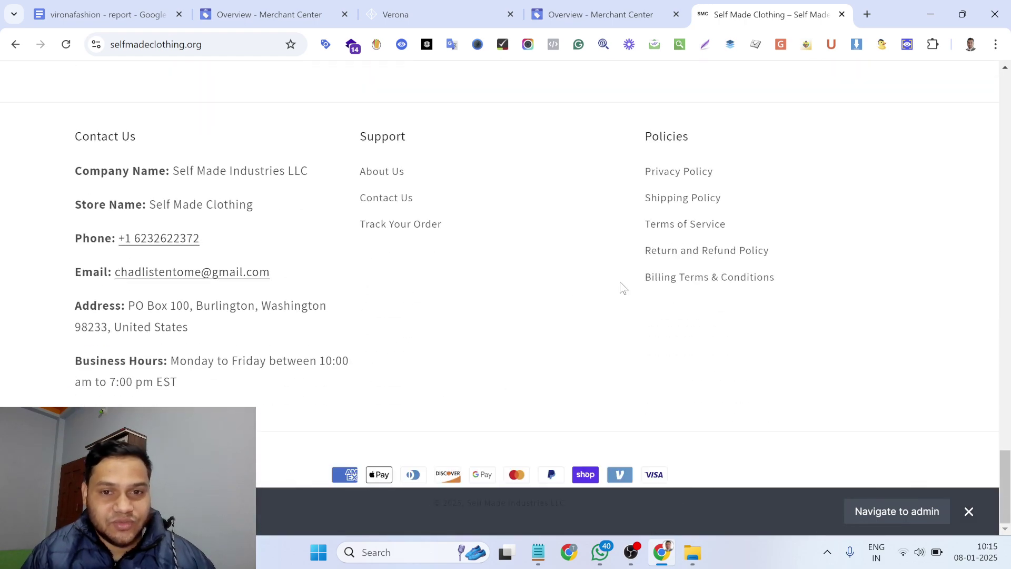
scroll(619, 305, "up", 20)
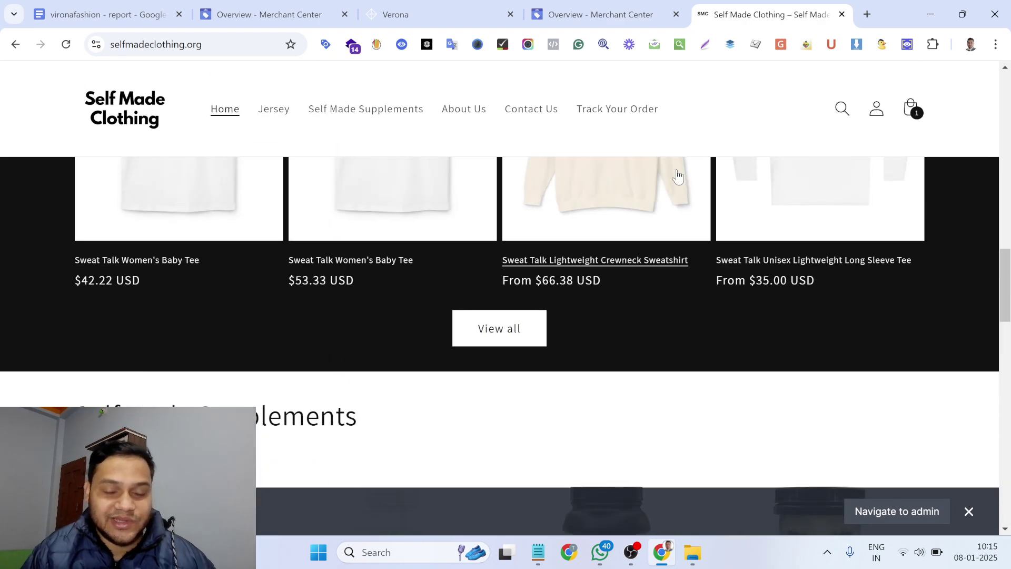
scroll(579, 261, "down", 15)
scroll(469, 281, "up", 3)
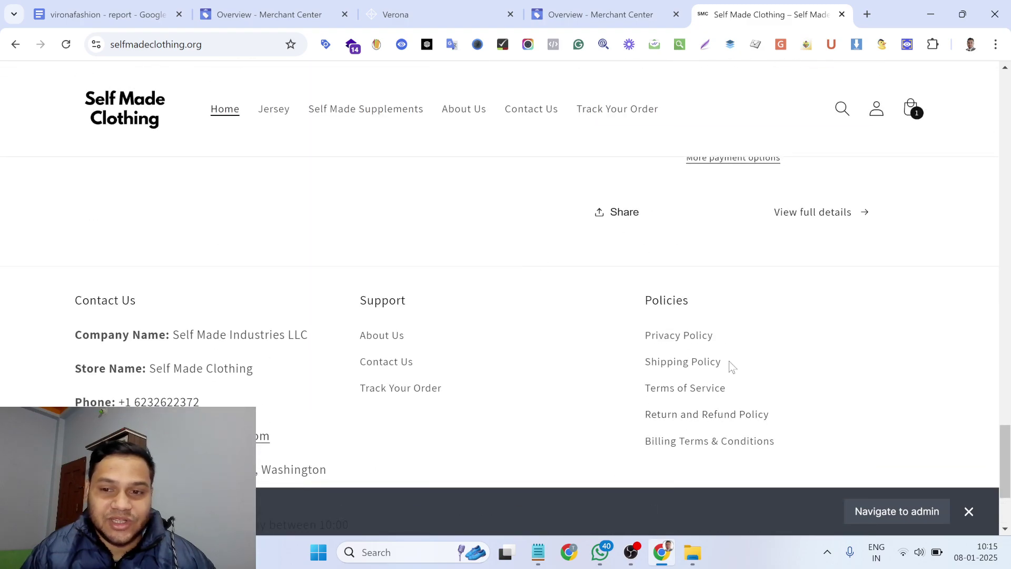
scroll(507, 384, "up", 20)
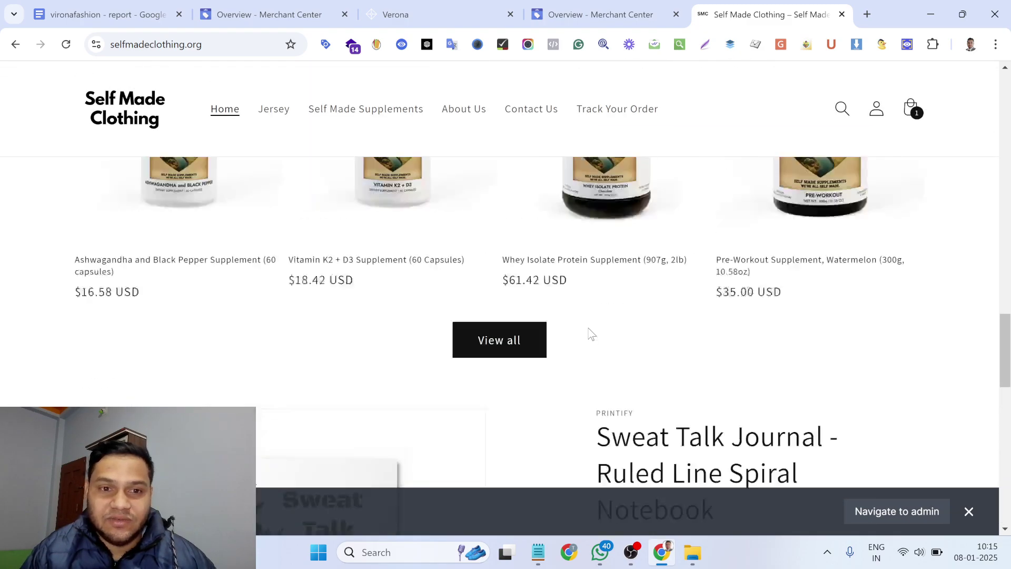
scroll(582, 263, "up", 3)
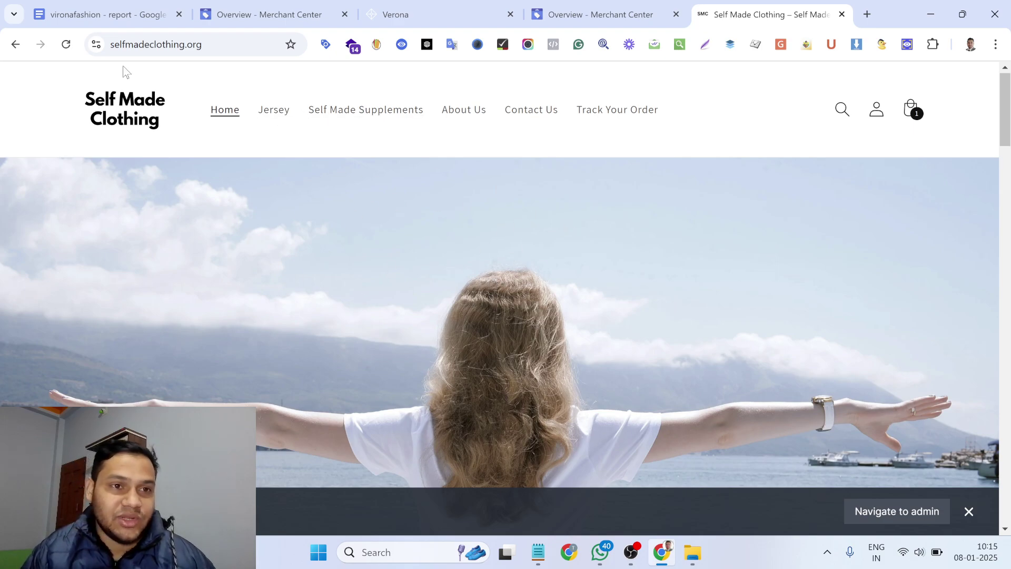
left_click(127, 16)
Step: Read the report down to the About Us and Track Your Order points, then return to the vironafashion overview
scroll(662, 305, "up", 15)
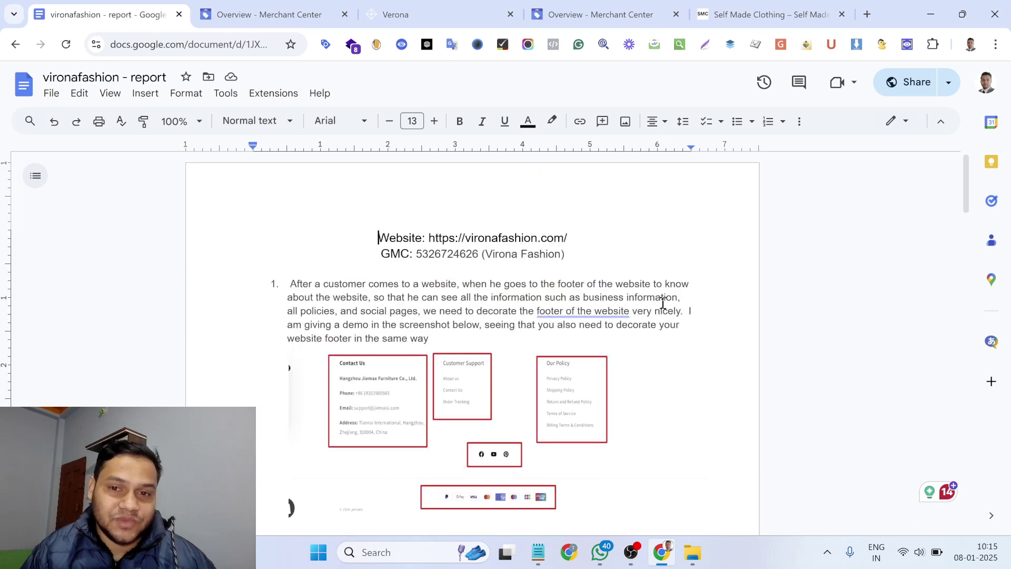
scroll(503, 310, "down", 2)
scroll(503, 310, "down", 7)
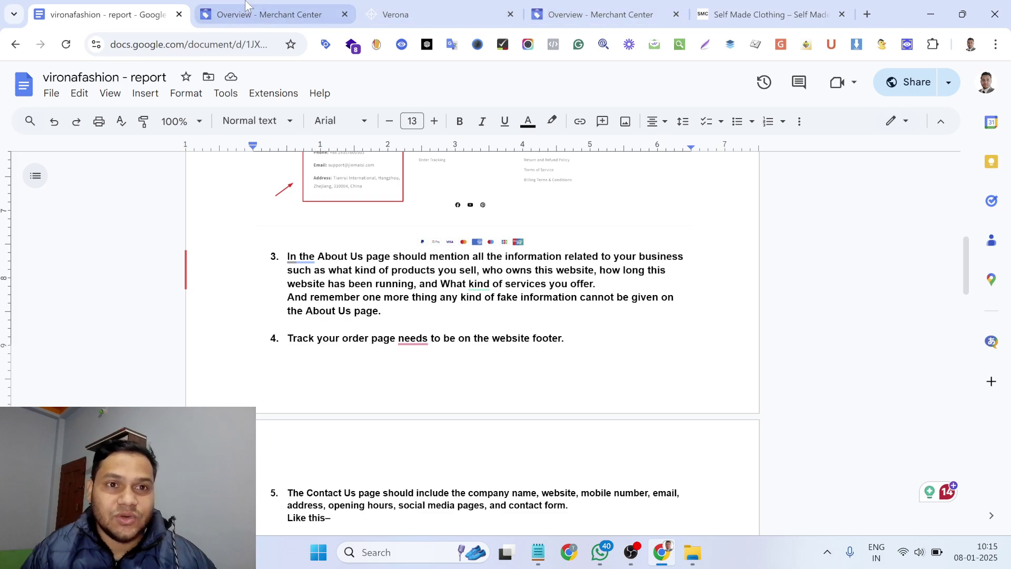
left_click(267, 15)
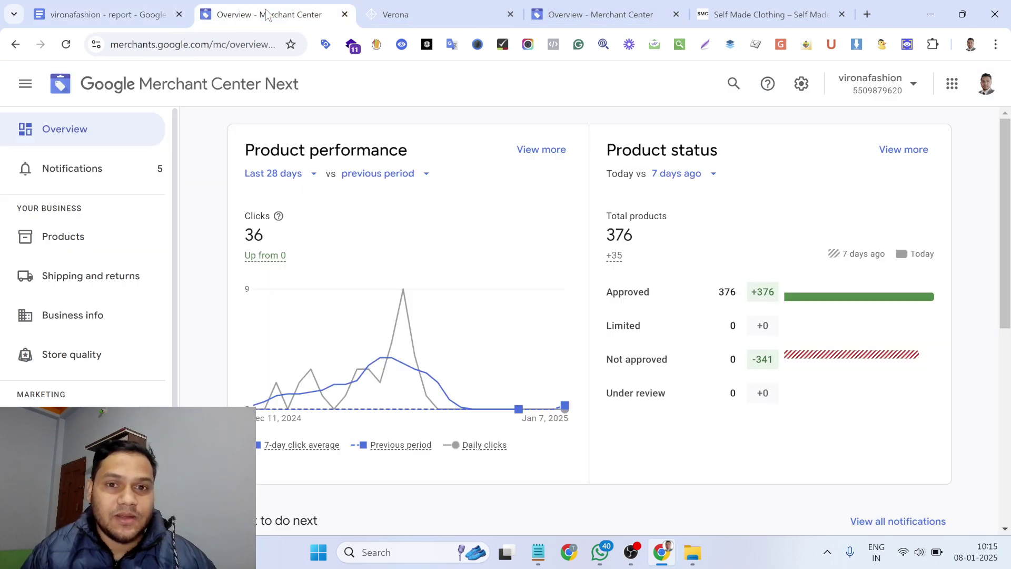
Step: Open the vironafashion misrepresentation review completion email from the email archive and select its completion date
left_click(801, 84)
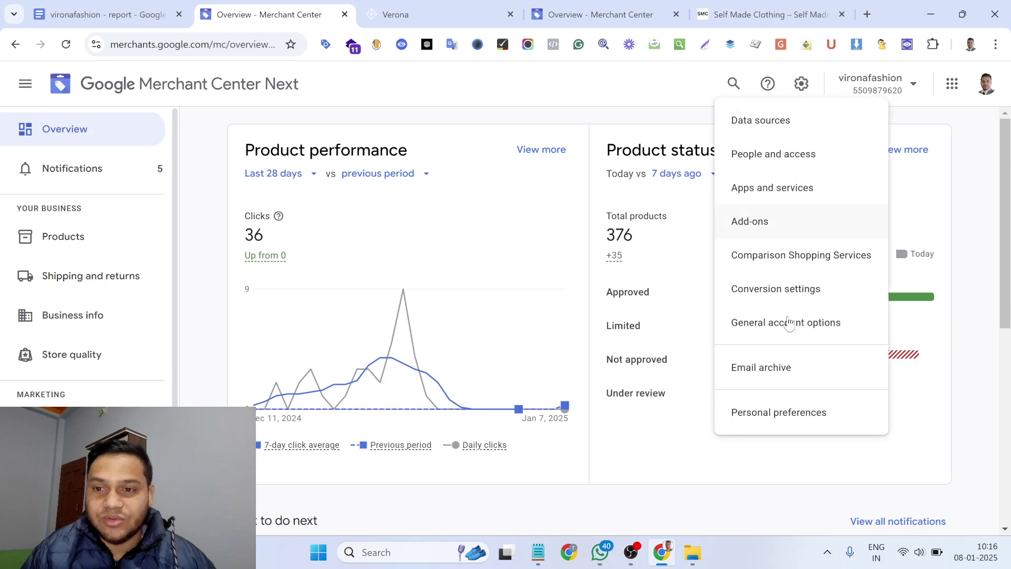
left_click(775, 373)
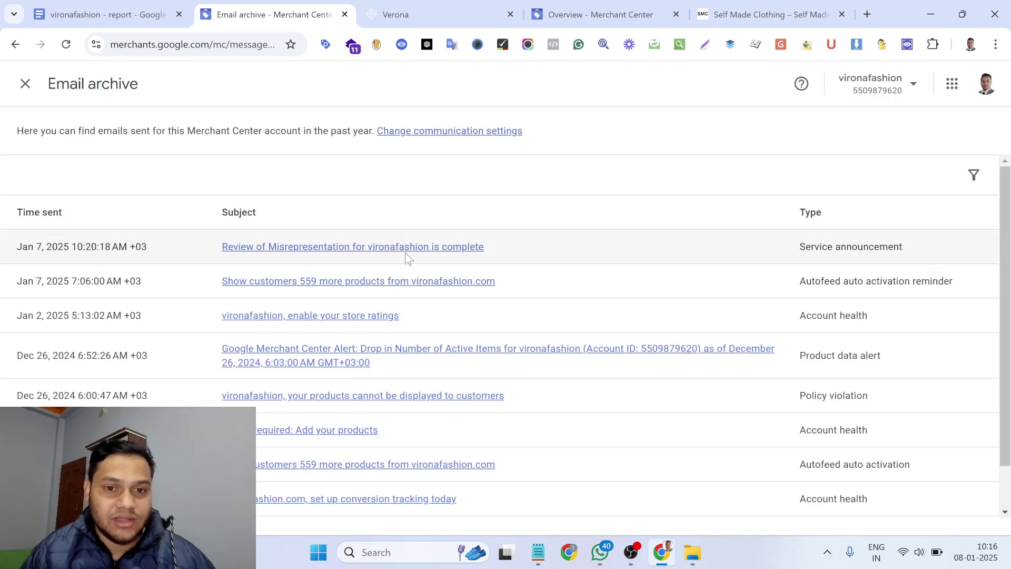
left_click(392, 249)
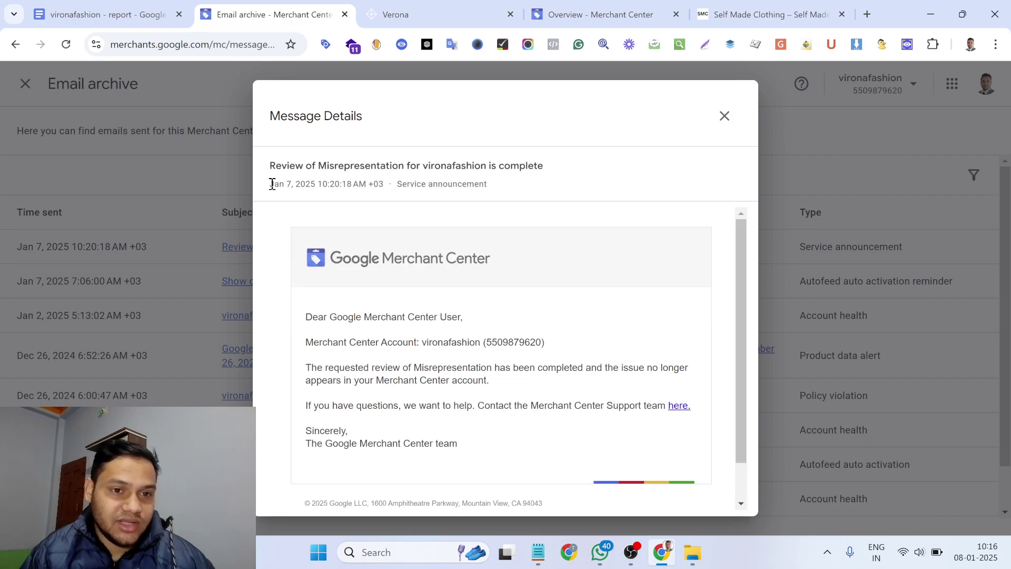
left_click_drag(271, 185, 327, 181)
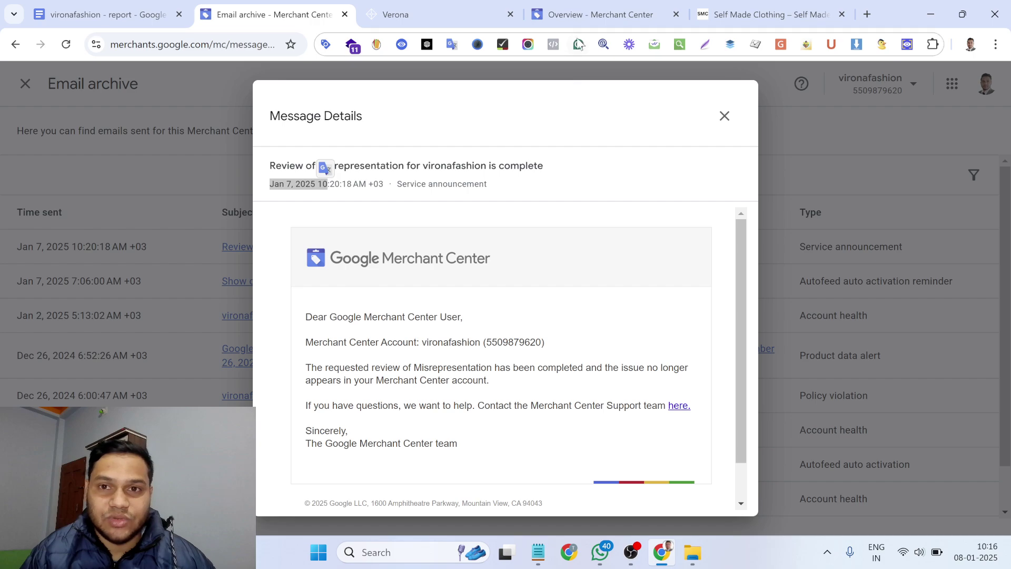
Step: Show Self Made Clothing's products that need attention
left_click(601, 15)
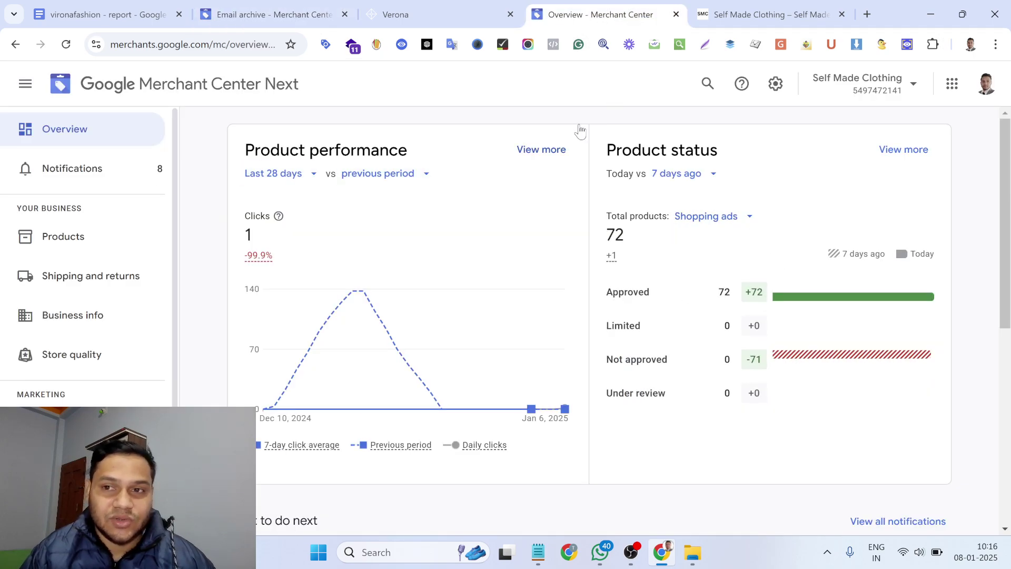
left_click(776, 85)
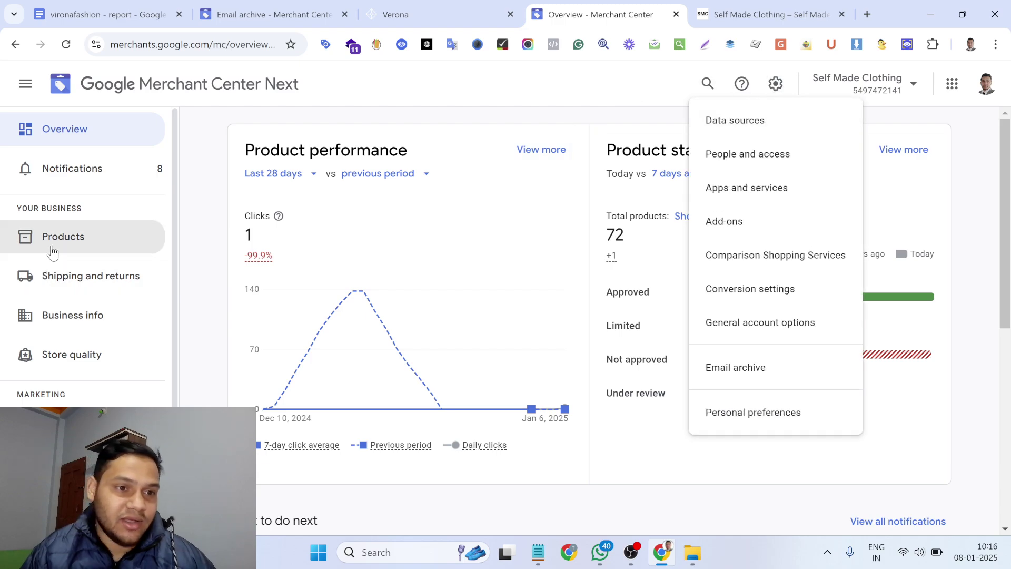
left_click(79, 237)
left_click(311, 163)
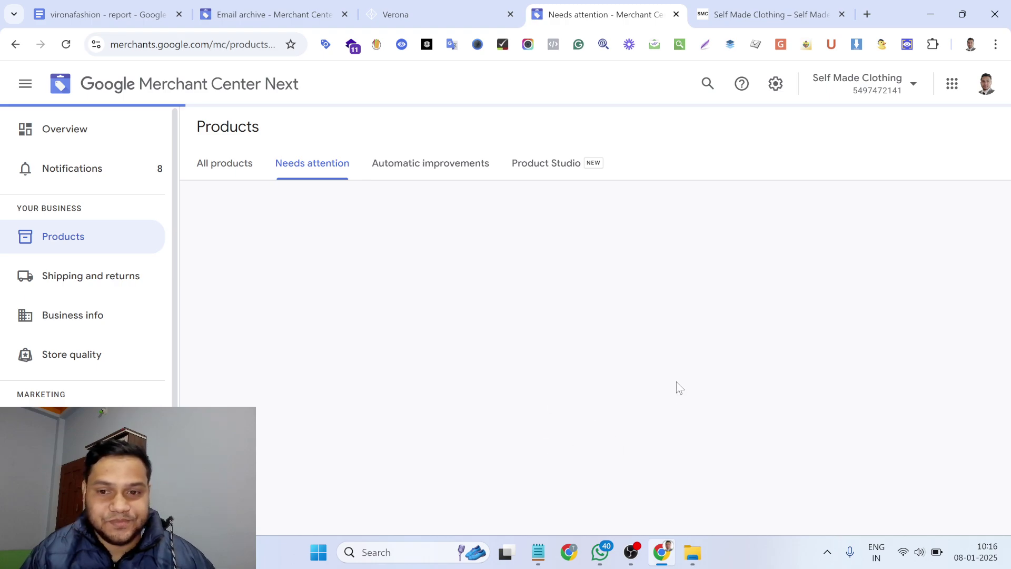
Step: Review Self Made Clothing's status history of 72 products pending initial review, then return to the overview
left_click(674, 503)
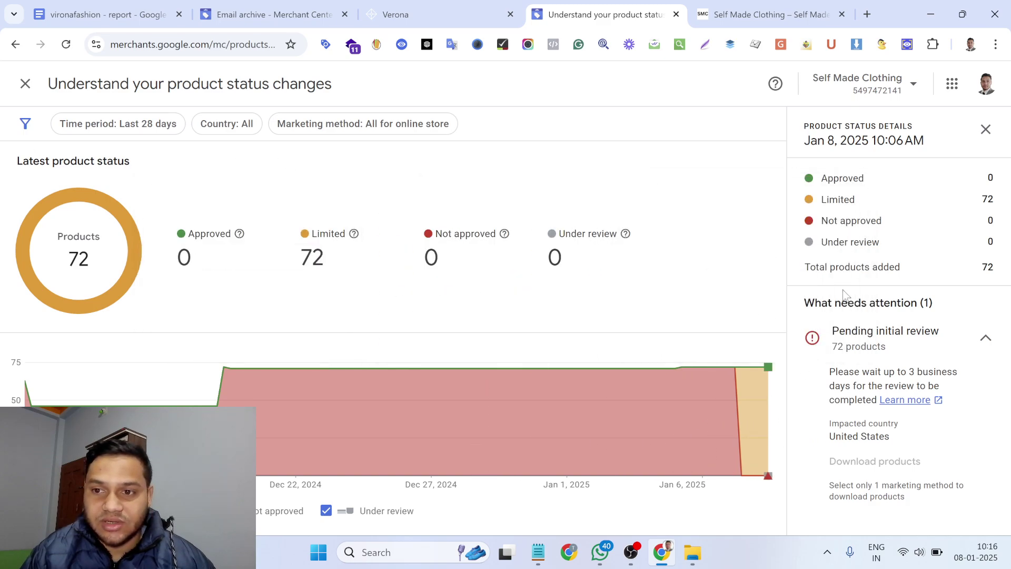
left_click(26, 86)
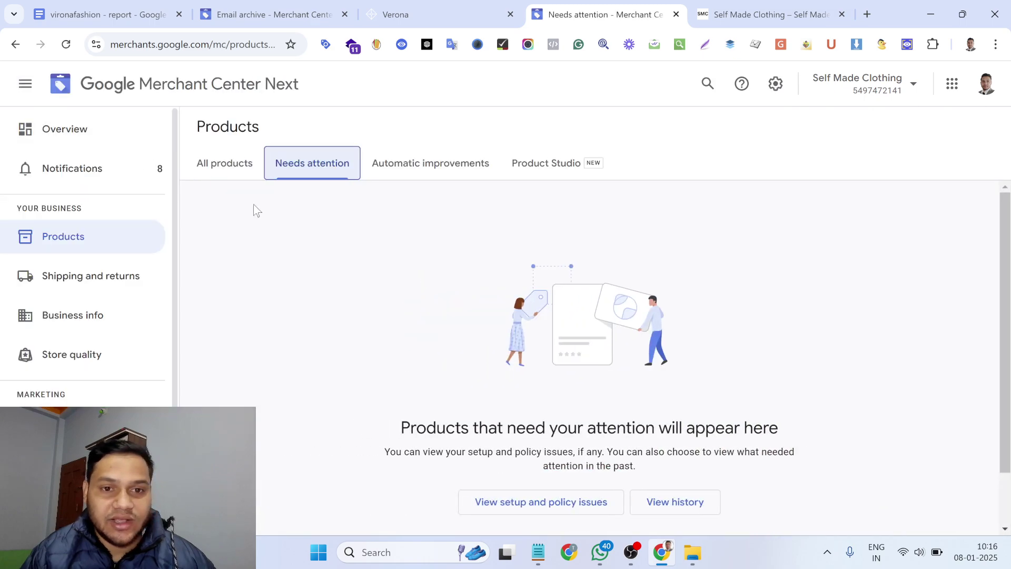
left_click(79, 143)
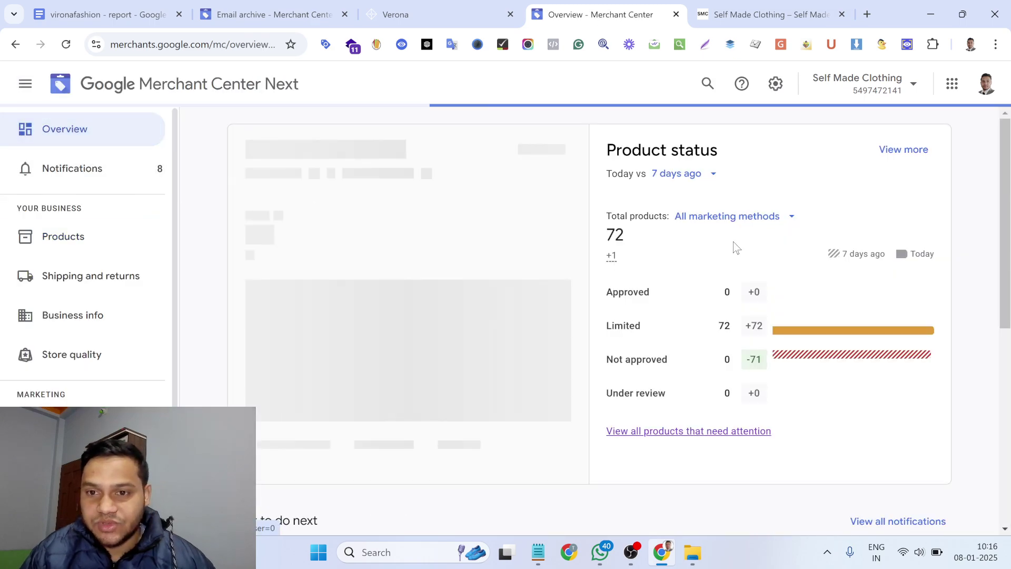
Step: Compare product status for Shopping ads and Free listings, ending on Shopping ads with 72 approved
left_click(735, 230)
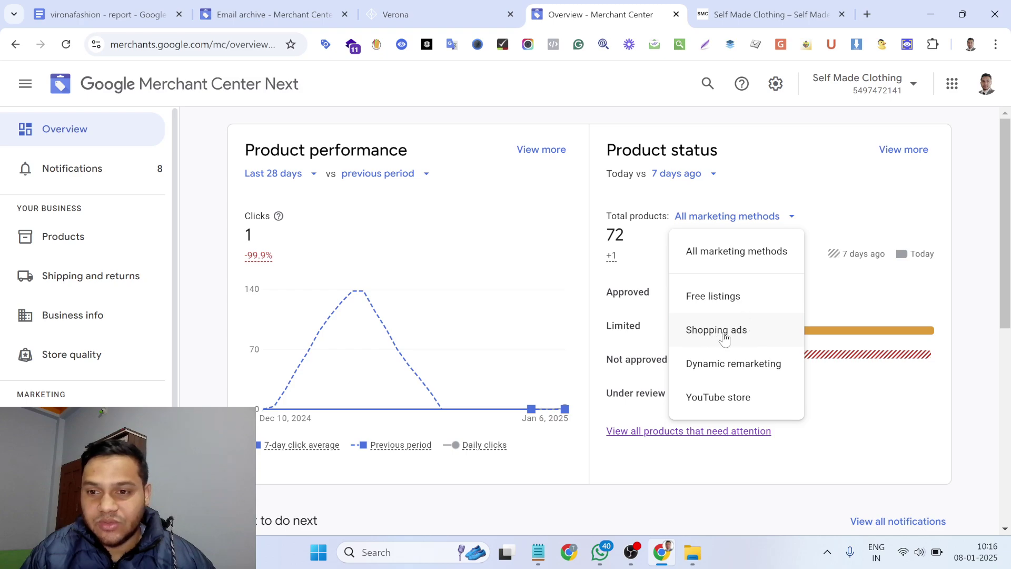
left_click(727, 338)
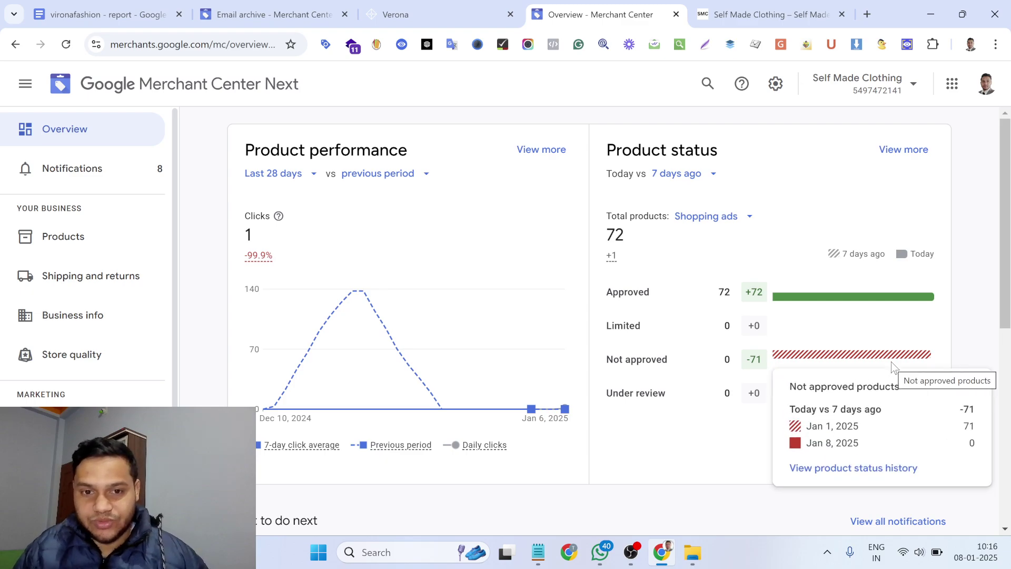
left_click(703, 217)
left_click(737, 307)
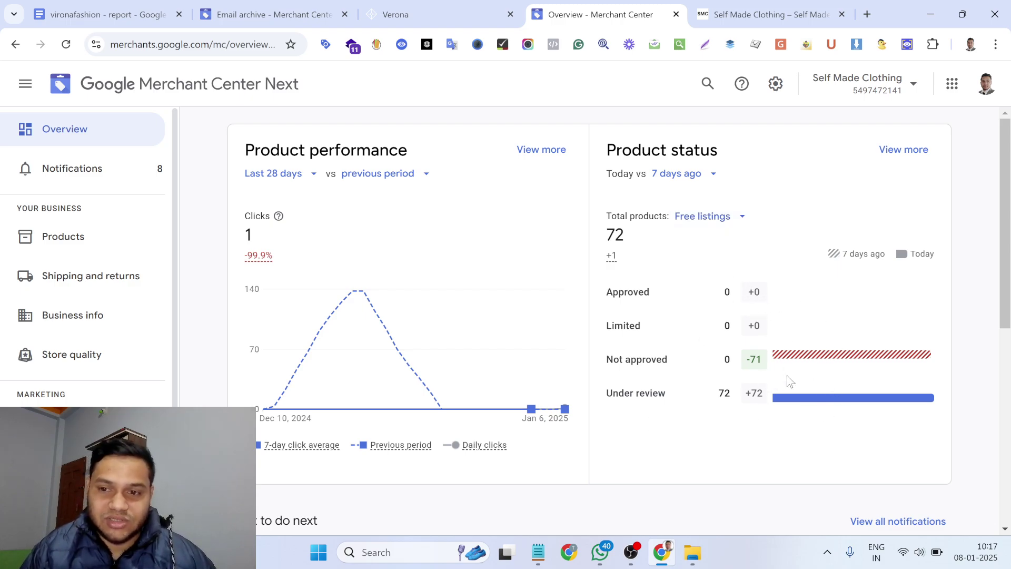
left_click(717, 231)
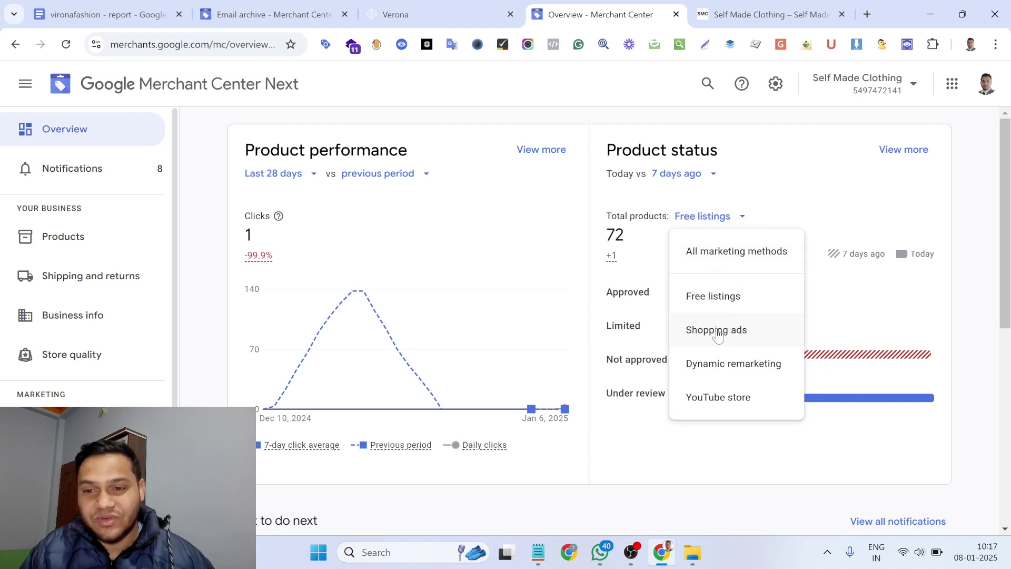
left_click(717, 332)
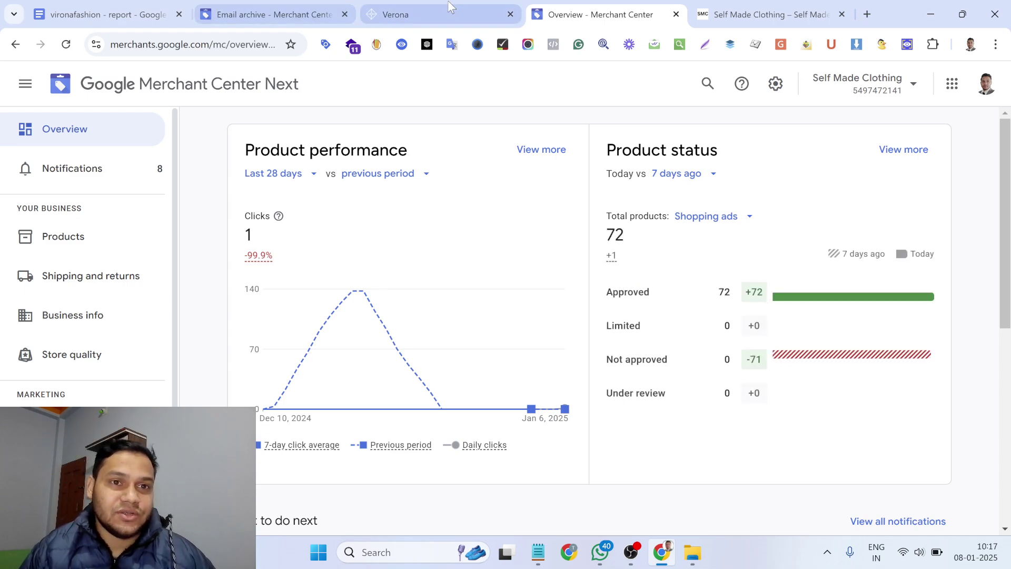
Step: Close the vironafashion review email details and bring up the vironafashion report
left_click(287, 13)
left_click(727, 119)
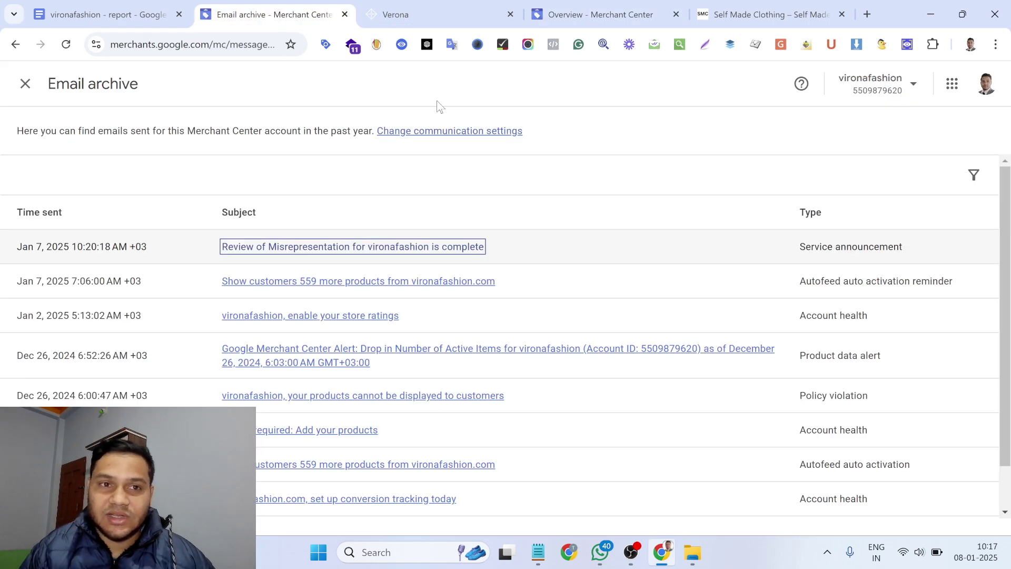
left_click(390, 24)
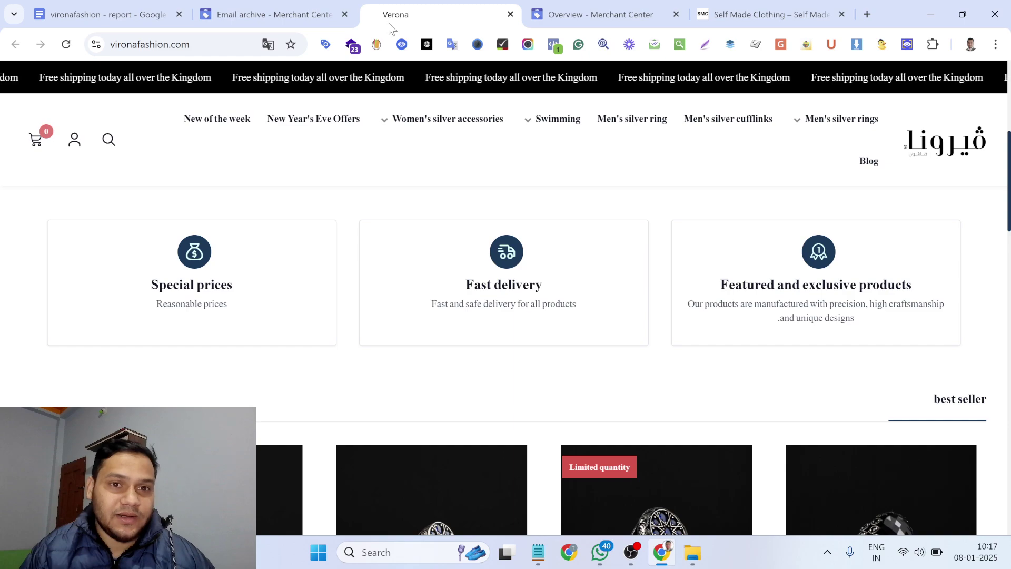
left_click(134, 10)
Step: Scroll through the vironafashion report's recommendations
scroll(474, 349, "up", 10)
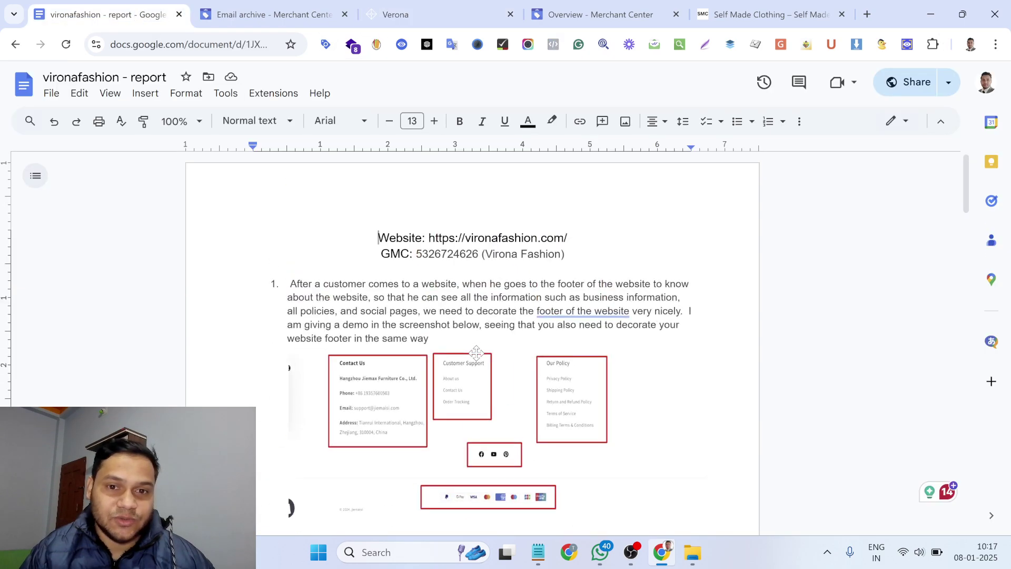
scroll(474, 358, "down", 18)
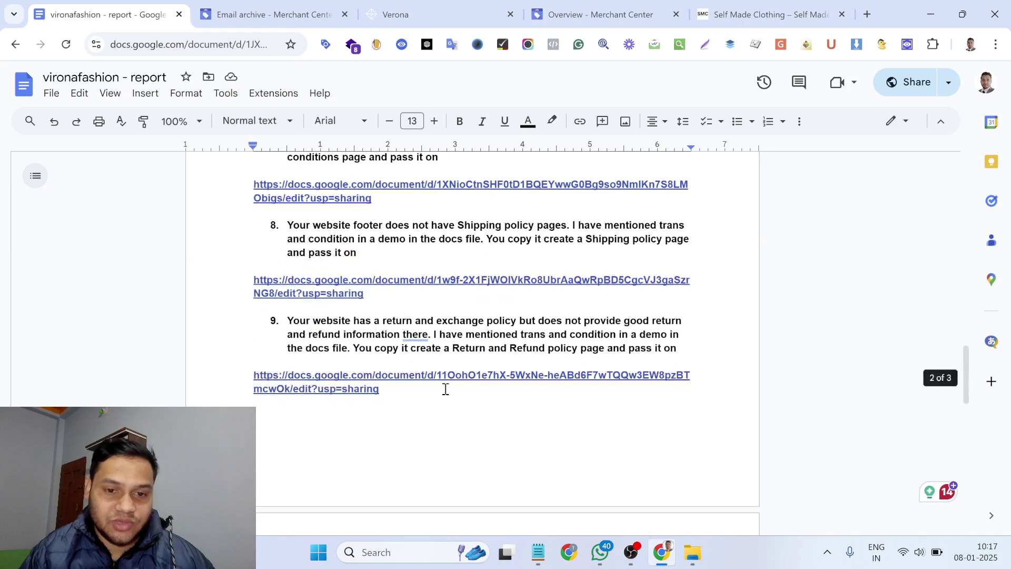
scroll(448, 388, "up", 8)
scroll(449, 388, "up", 10)
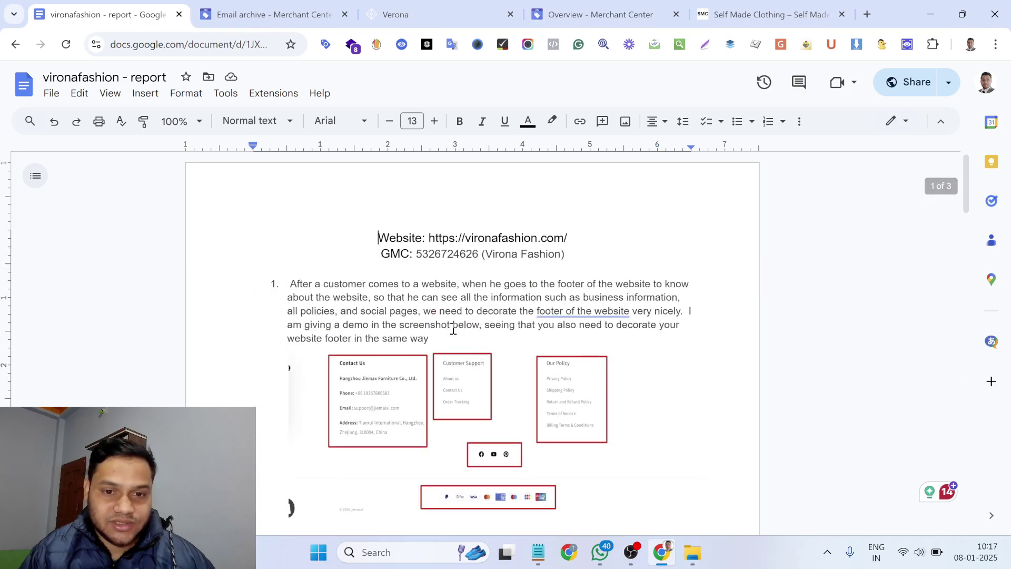
scroll(381, 364, "down", 1)
scroll(381, 364, "down", 20)
scroll(380, 338, "up", 20)
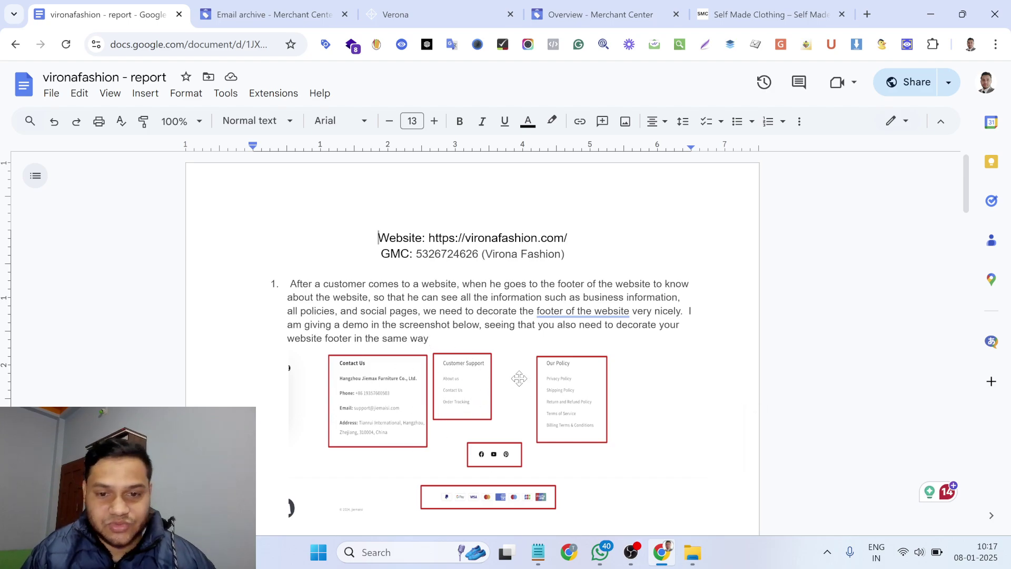
Step: Bring up the Verona store's footer with its policy, Track order, Contact us and WhatsApp links
left_click(442, 14)
scroll(463, 323, "down", 15)
scroll(811, 381, "up", 3)
scroll(811, 395, "down", 3)
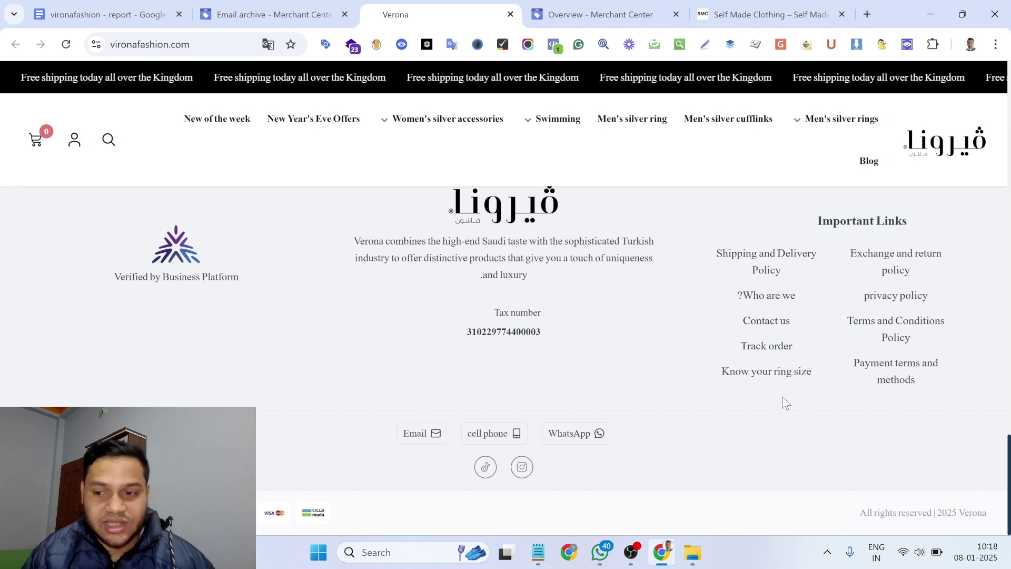
Step: Leave the Verona footer and reopen the vironafashion report at its footer recommendation
scroll(534, 410, "up", 5)
scroll(534, 409, "down", 5)
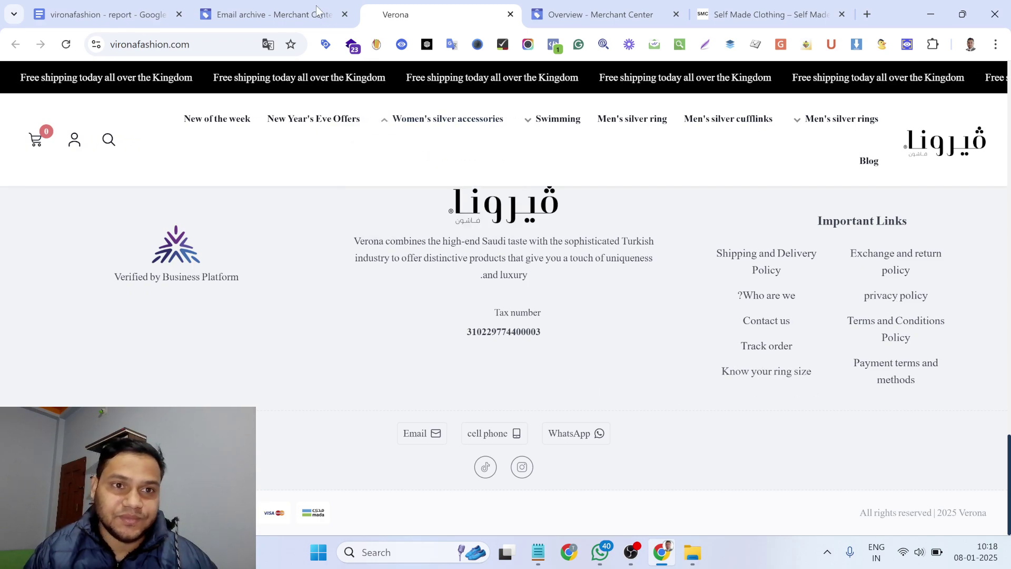
left_click(92, 21)
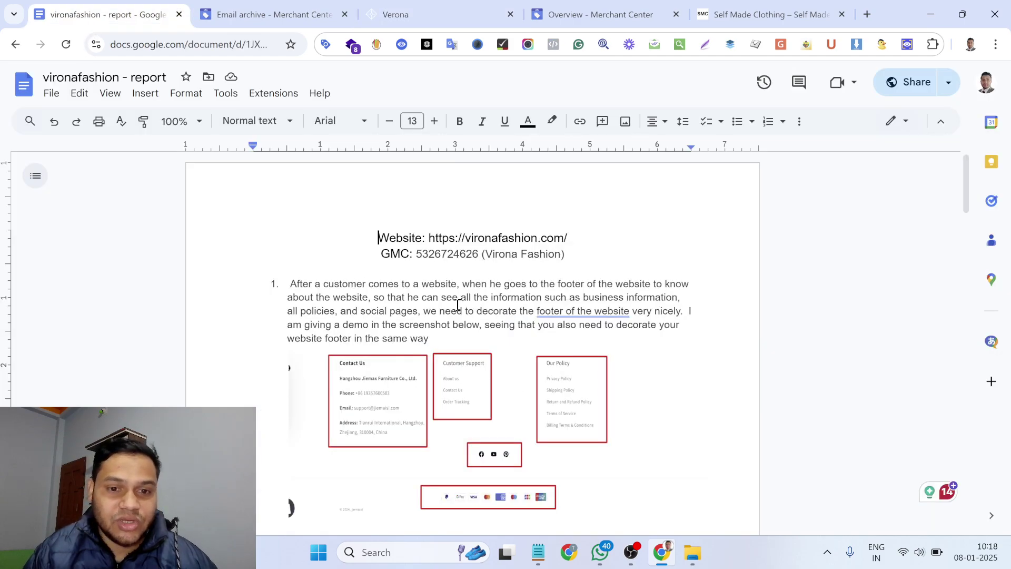
scroll(458, 306, "down", 6)
scroll(409, 379, "up", 3)
scroll(408, 364, "down", 3)
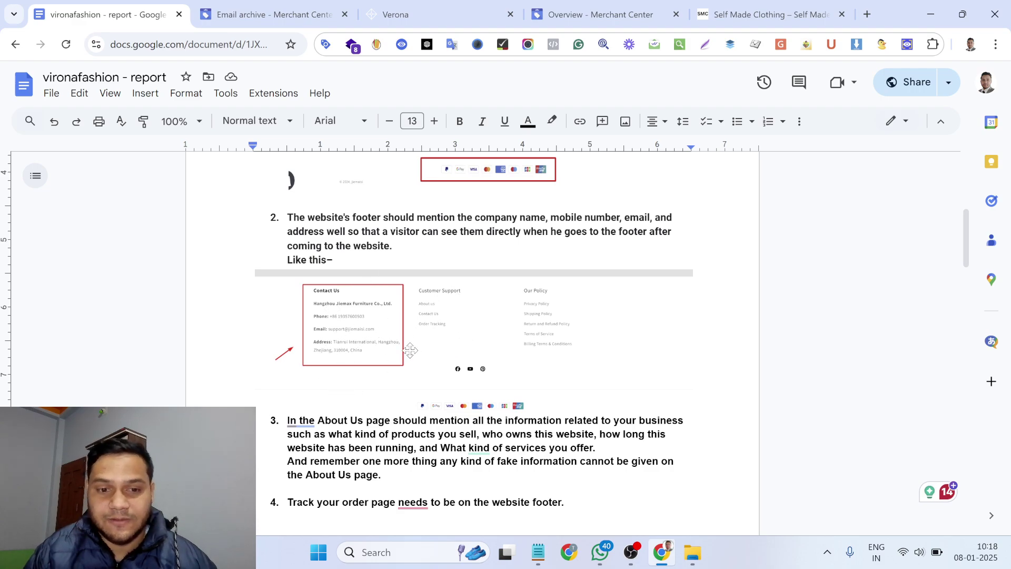
scroll(410, 350, "down", 3)
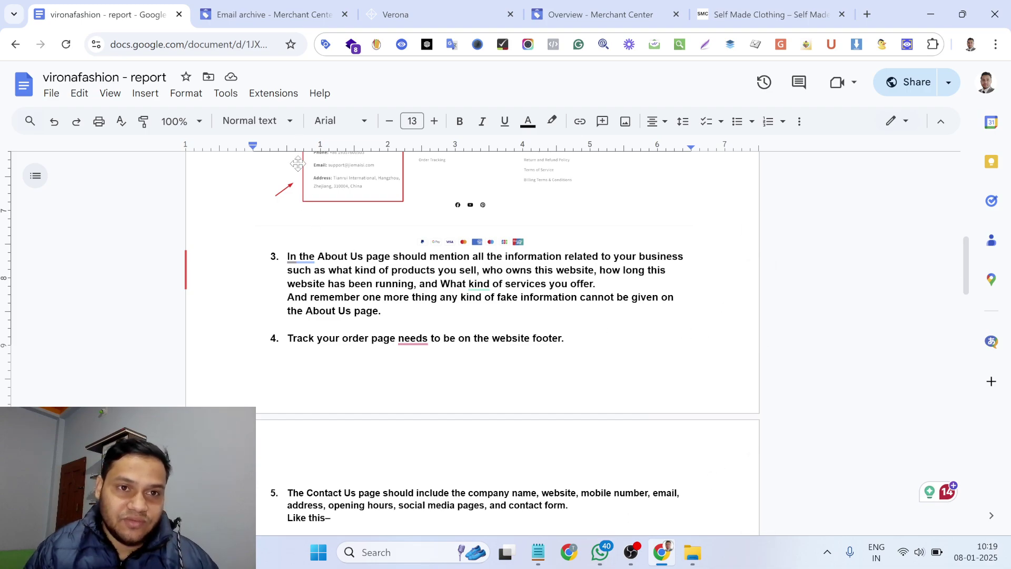
left_click(568, 323)
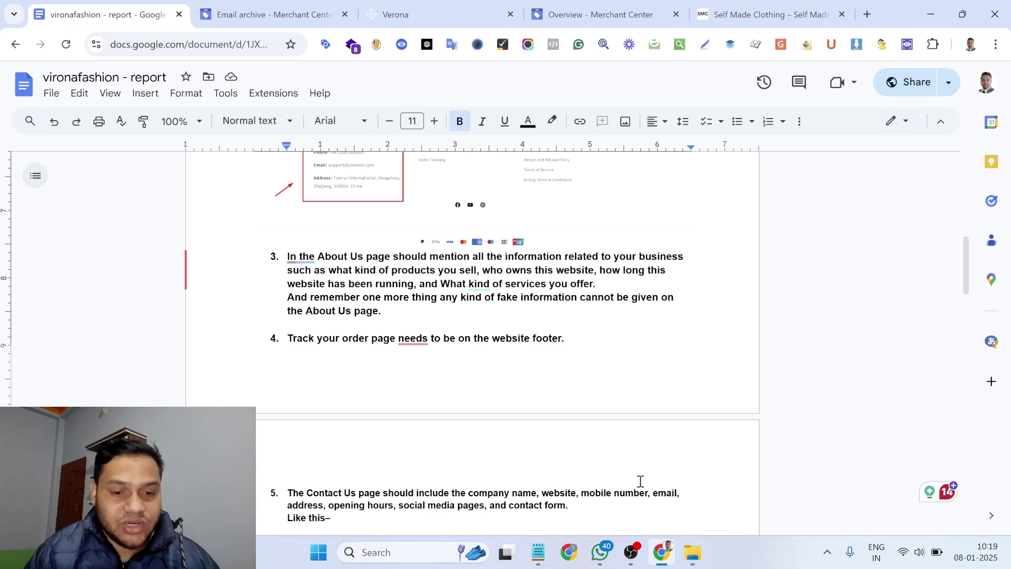
scroll(458, 385, "down", 3)
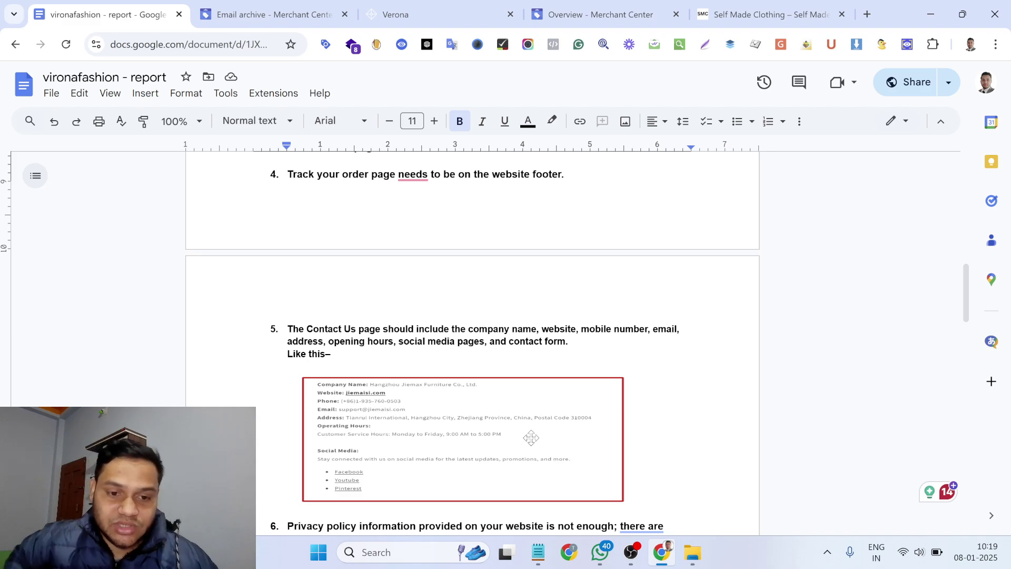
scroll(524, 318, "down", 3)
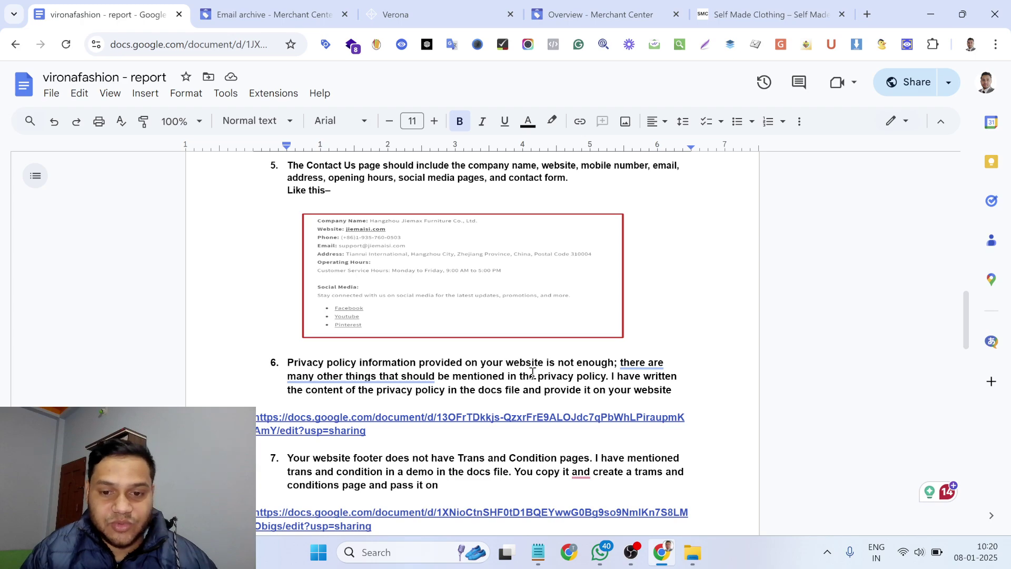
mouse_move(352, 373)
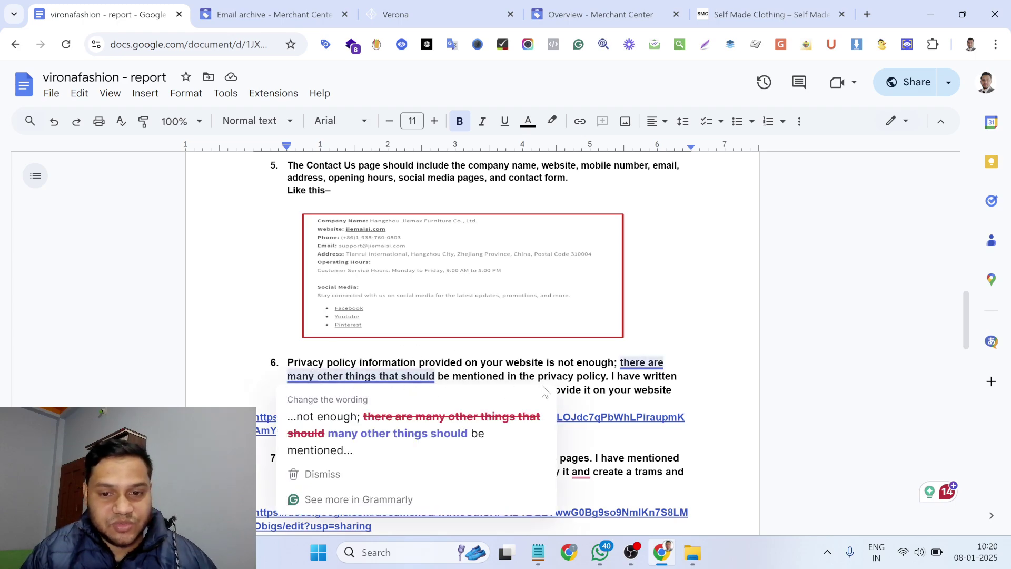
scroll(577, 371, "down", 3)
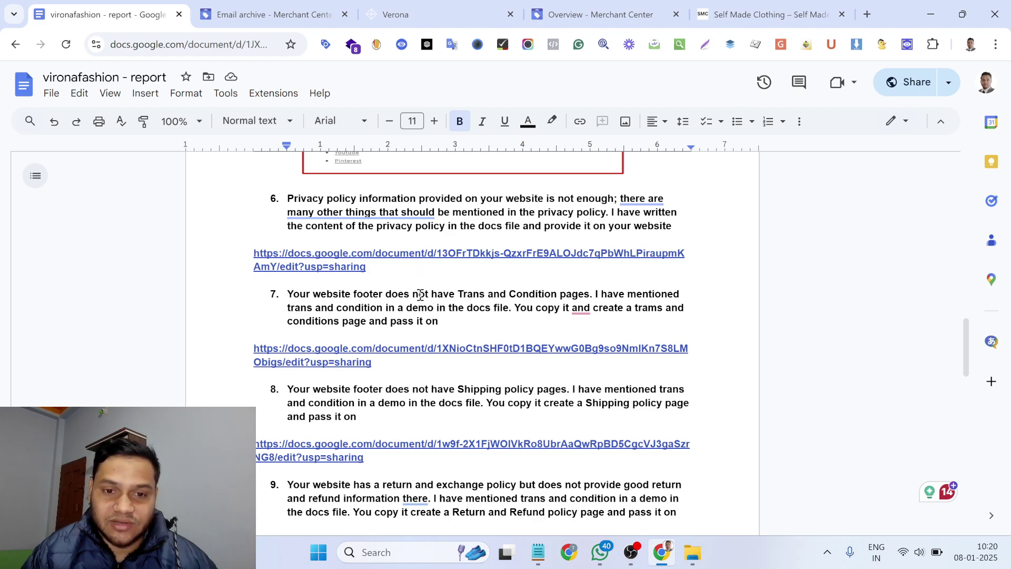
scroll(369, 353, "down", 8)
scroll(210, 248, "down", 3)
scroll(328, 296, "up", 6)
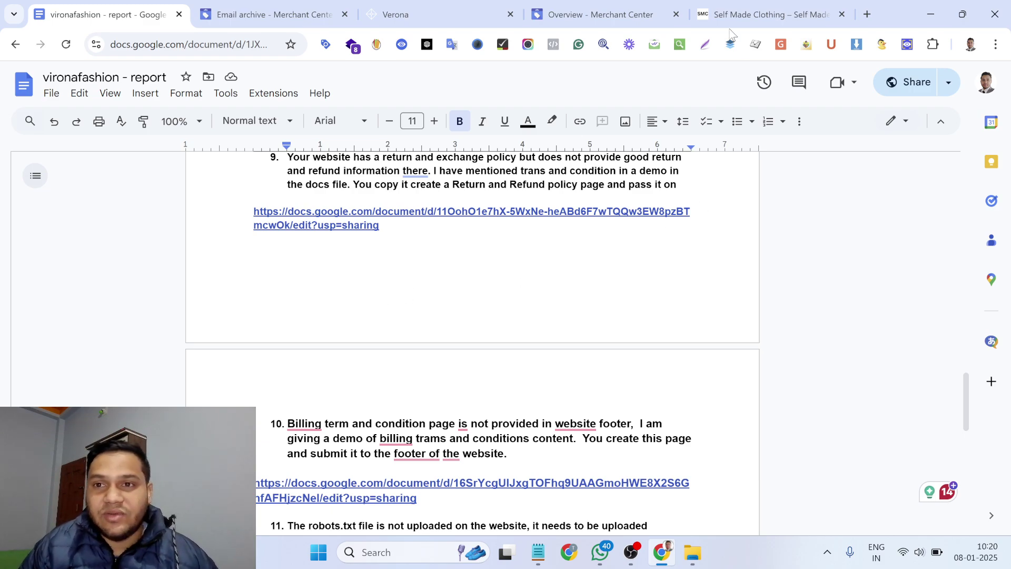
left_click(739, 10)
Step: Scroll the selfmadeclothing.org products and footer policies, then reopen the overview with 72 products approved
scroll(358, 324, "down", 15)
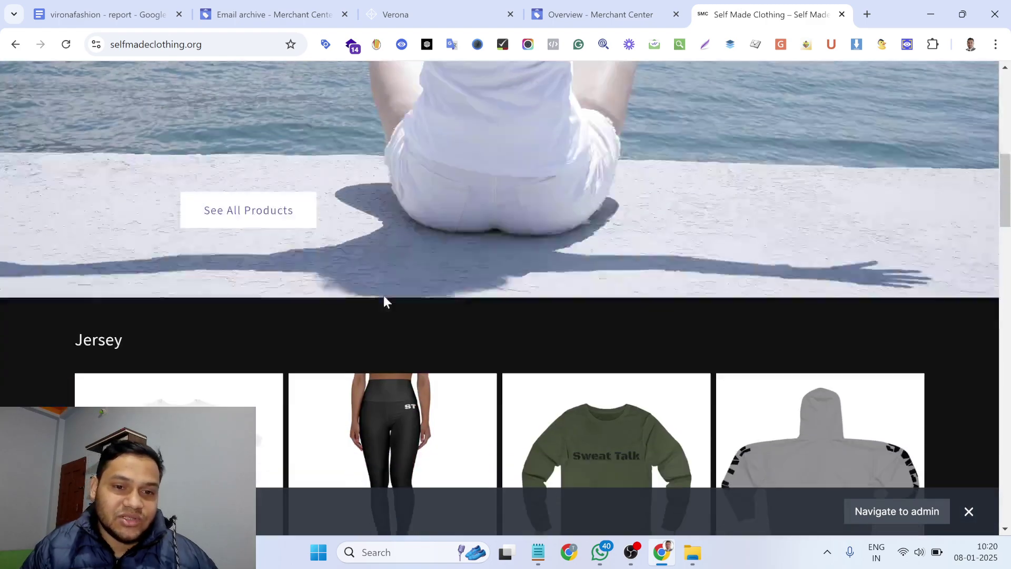
scroll(404, 227, "down", 15)
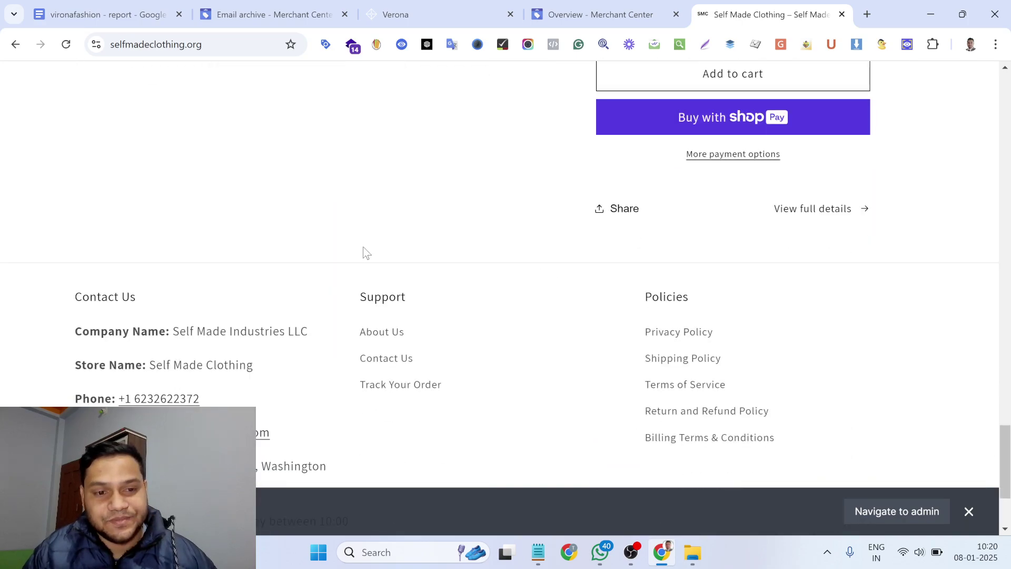
scroll(562, 293, "up", 15)
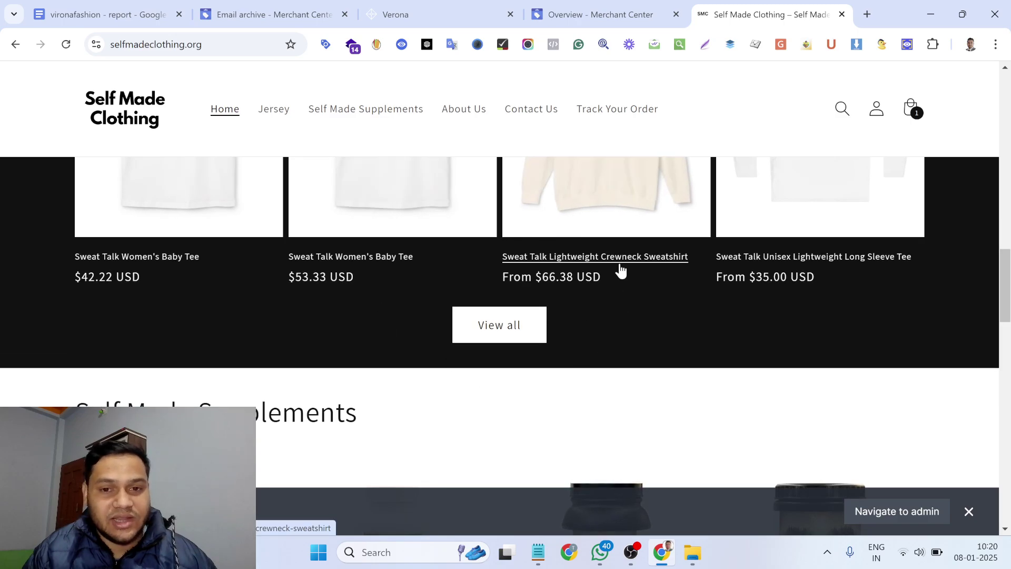
scroll(621, 289, "down", 8)
scroll(429, 211, "up", 14)
scroll(458, 271, "down", 12)
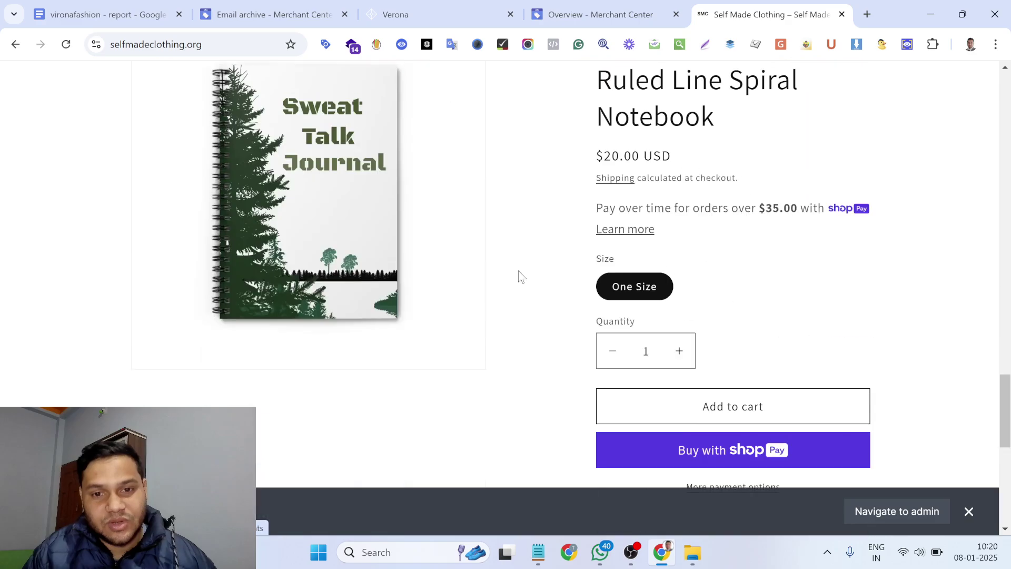
scroll(519, 278, "up", 12)
scroll(519, 277, "down", 12)
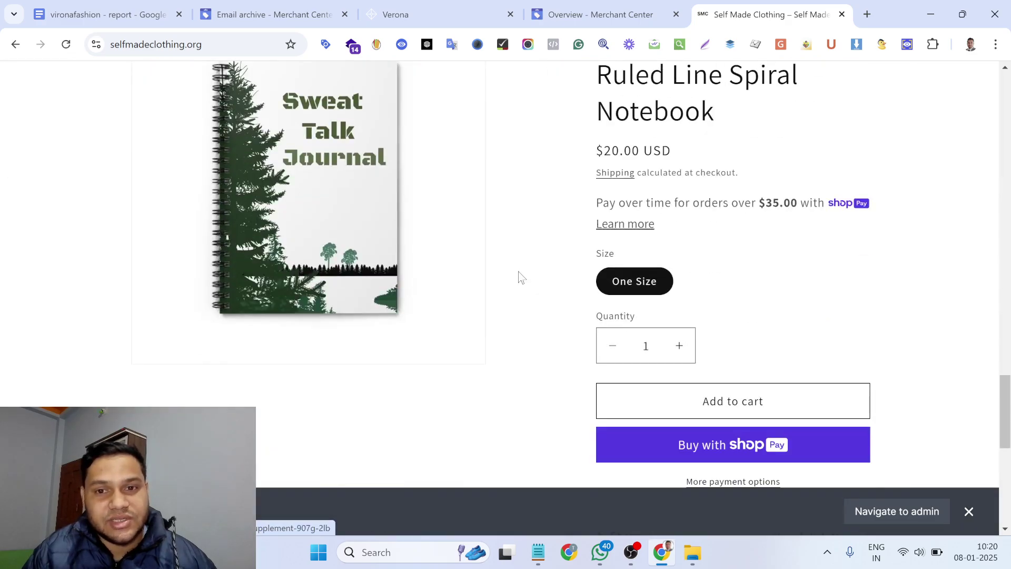
scroll(520, 287, "up", 5)
scroll(523, 298, "up", 15)
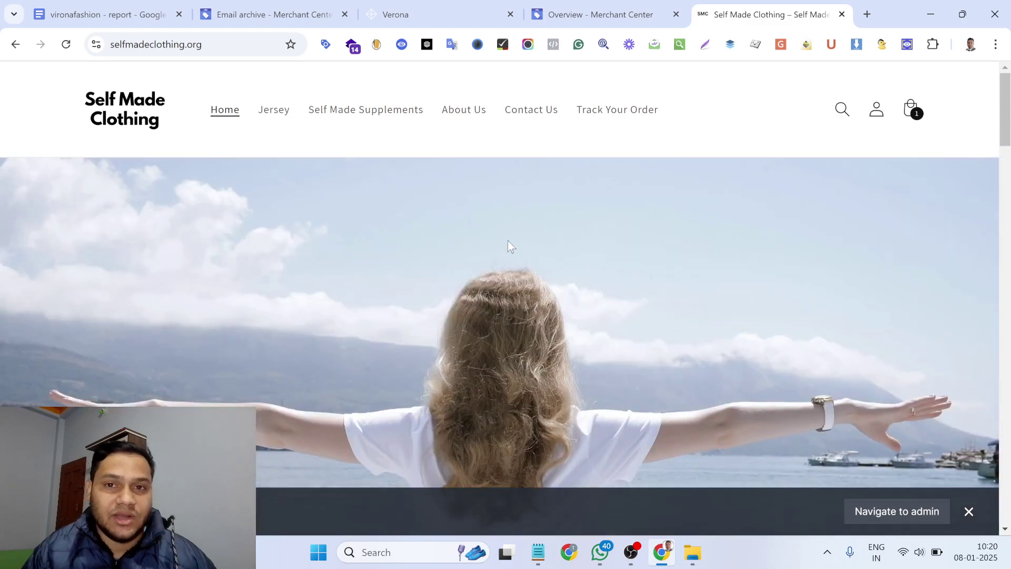
left_click(606, 14)
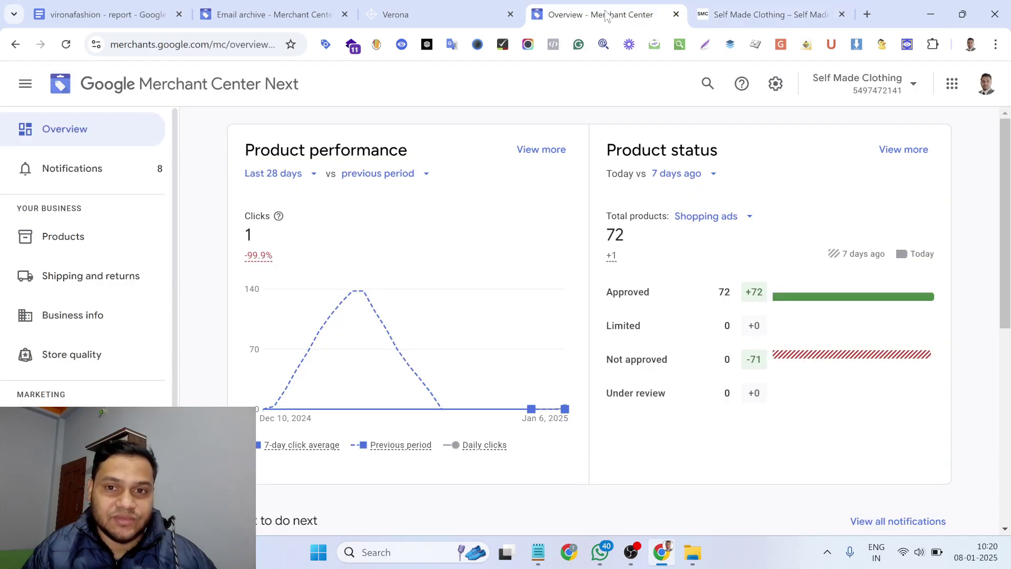